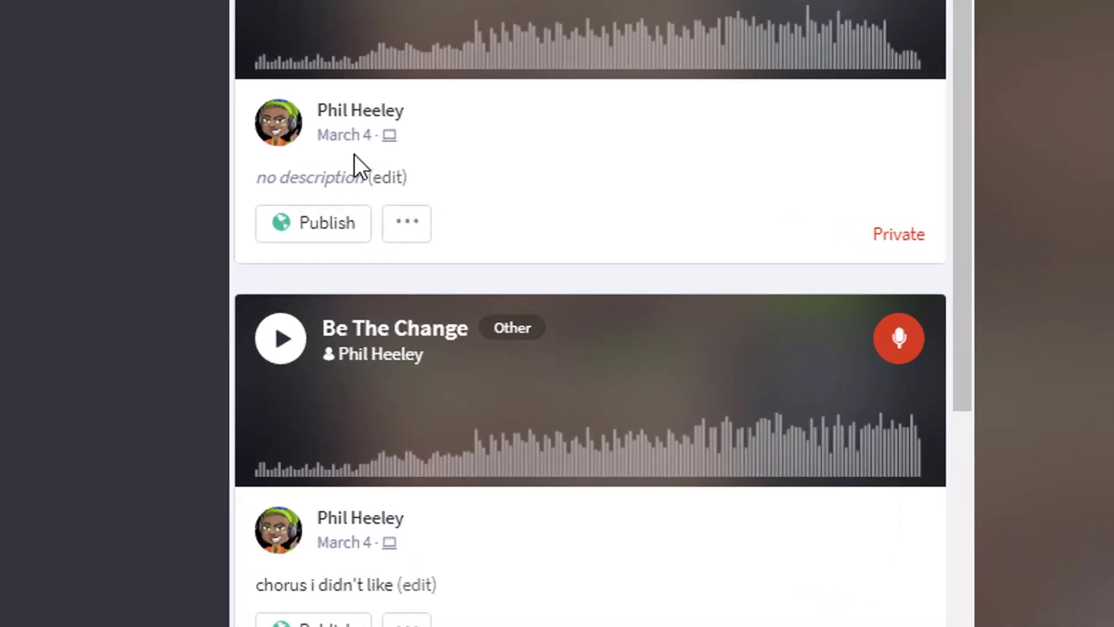
Show the list of saved revisions for the Be The Change project
{"action": "mouse_move", "coordinate": [348, 144]}
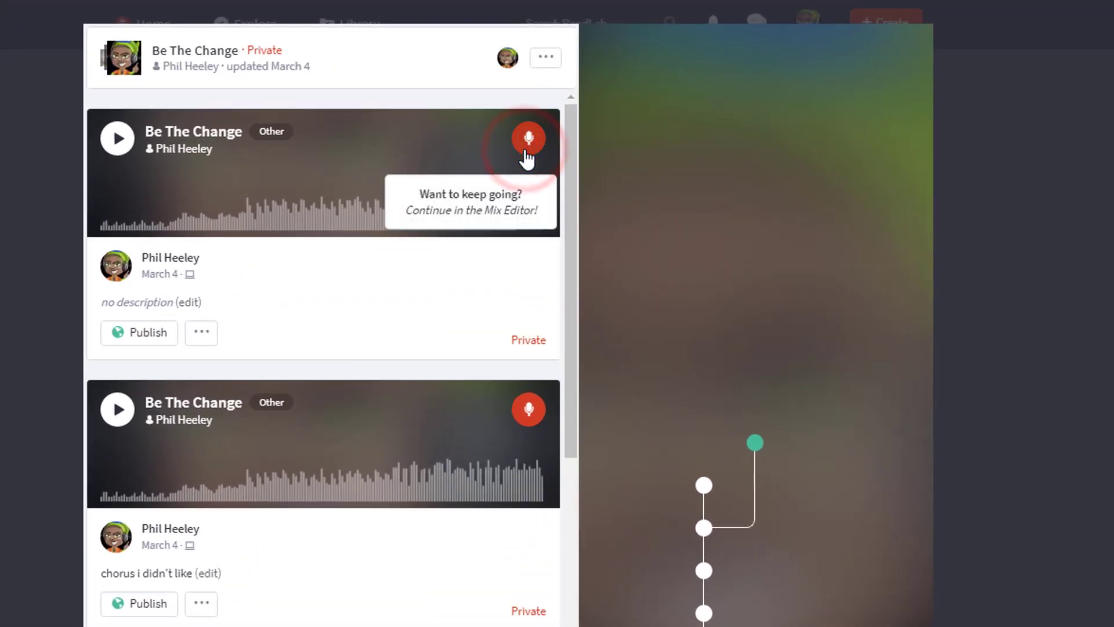
Open a Be The Change revision in the Mix Editor and scroll to show bars 19–40
{"action": "left_click", "coordinate": [526, 152]}
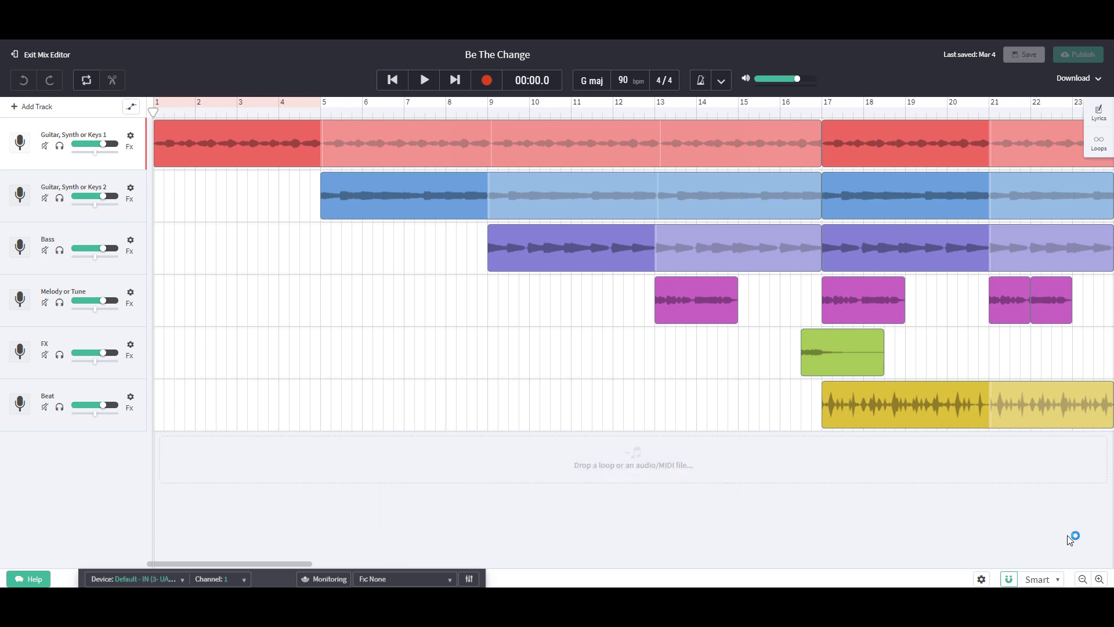
{"action": "left_click_drag", "start_coordinate": [243, 564], "coordinate": [339, 568]}
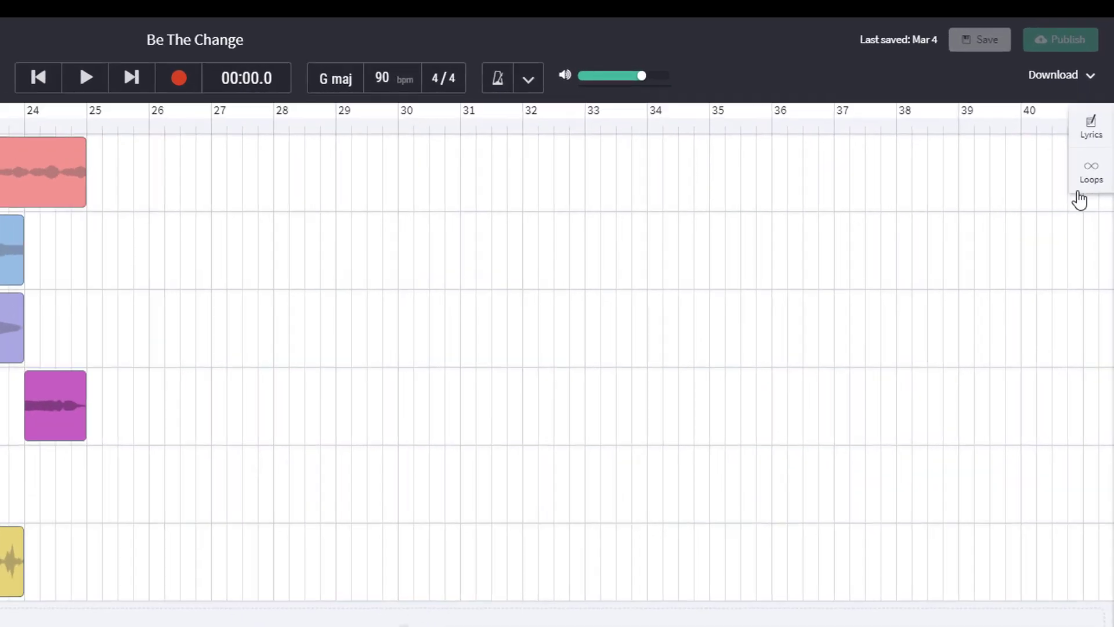
Show only 'beat' loops from the Trap Pop Fusion pack in the loop library
{"action": "left_click", "coordinate": [1080, 200]}
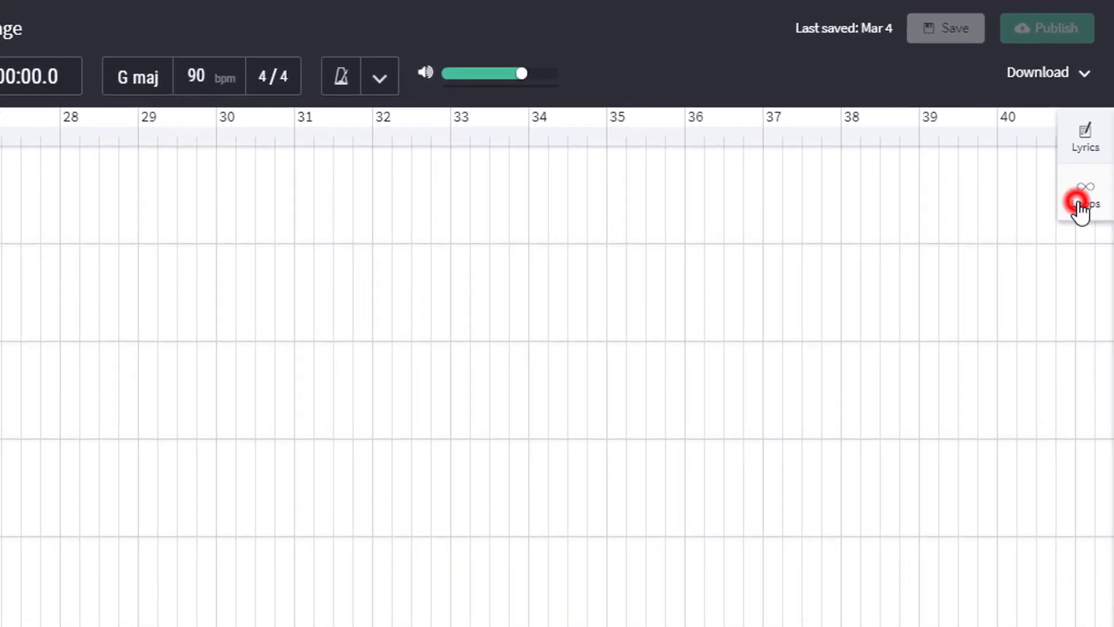
{"action": "left_click_drag", "start_coordinate": [1102, 232], "coordinate": [1097, 386]}
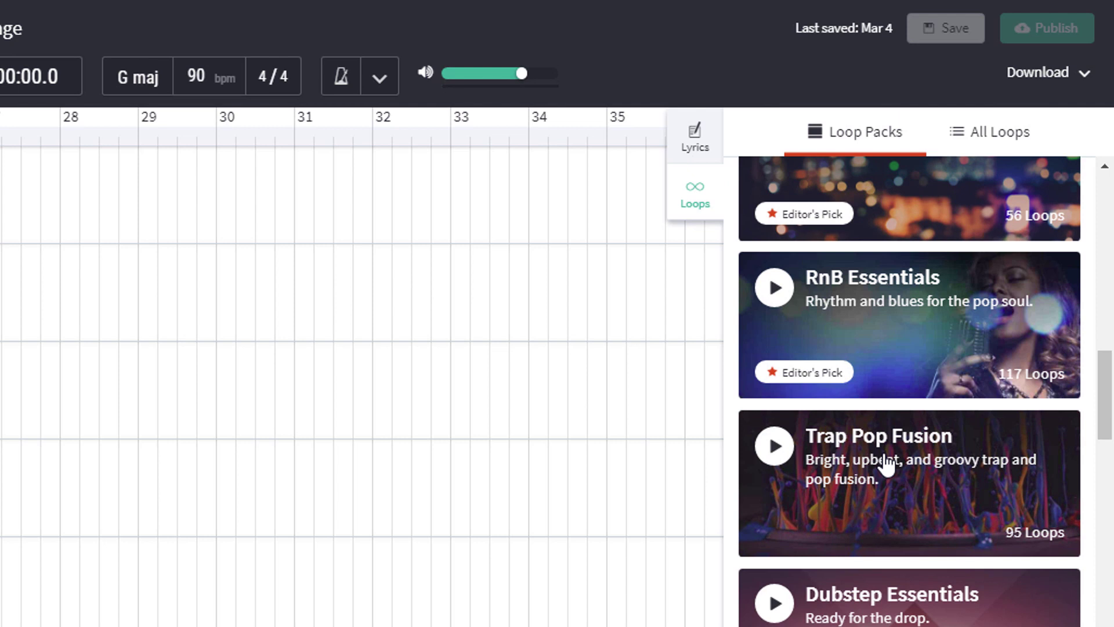
{"action": "left_click", "coordinate": [890, 480]}
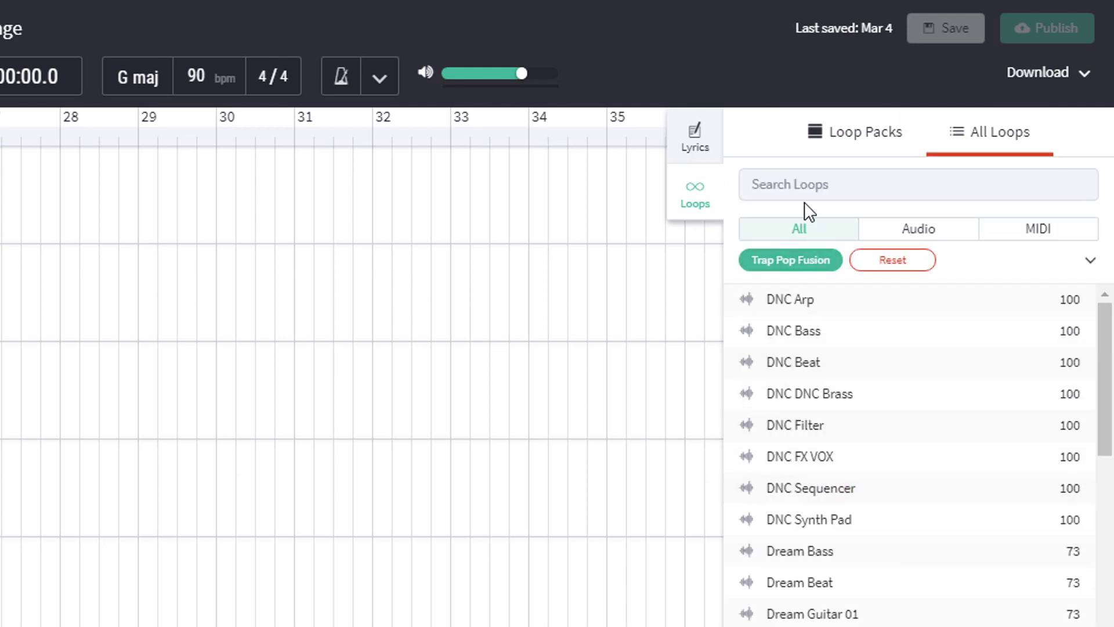
{"action": "left_click", "coordinate": [779, 186]}
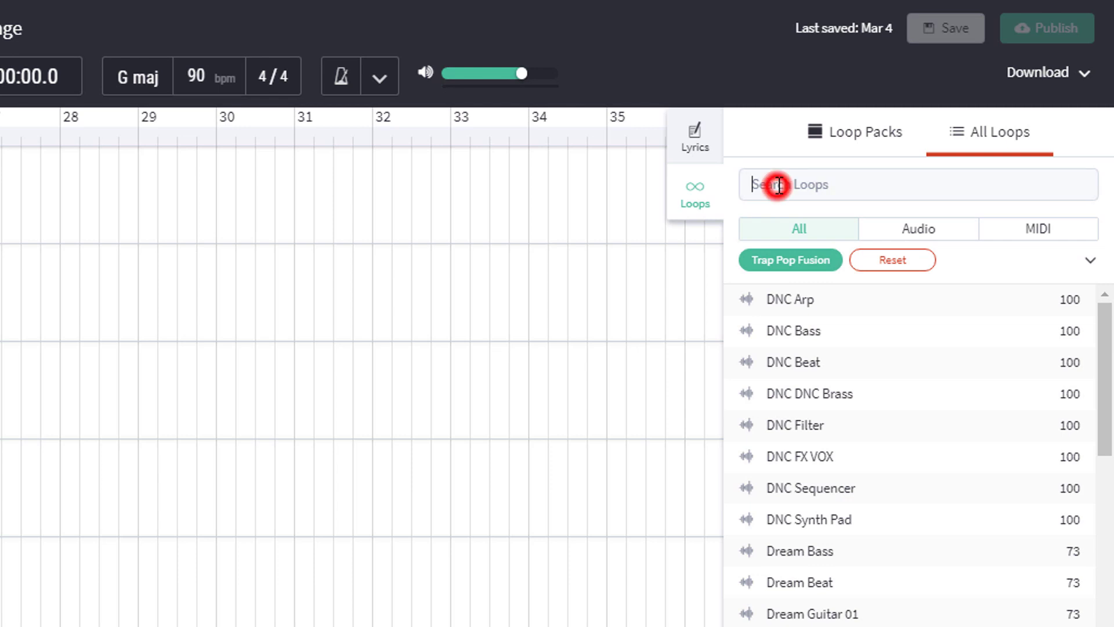
{"action": "type", "text": "beat"}
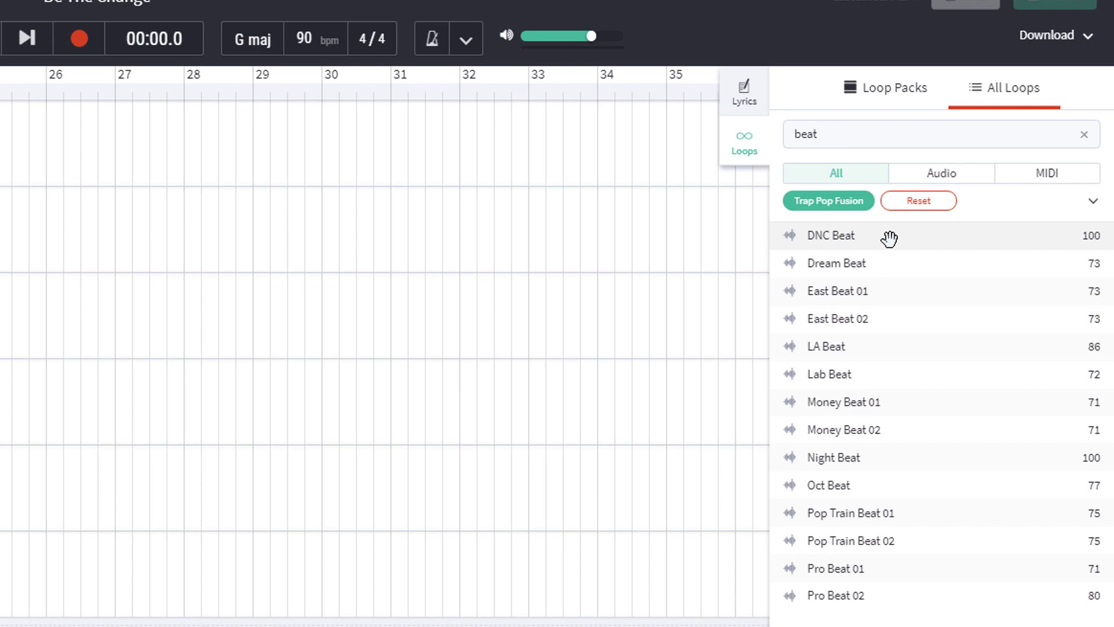
Preview DNC Beat, Dream Beat, East Beat 01 and East Beat 02, then stop playback
{"action": "left_click", "coordinate": [834, 232]}
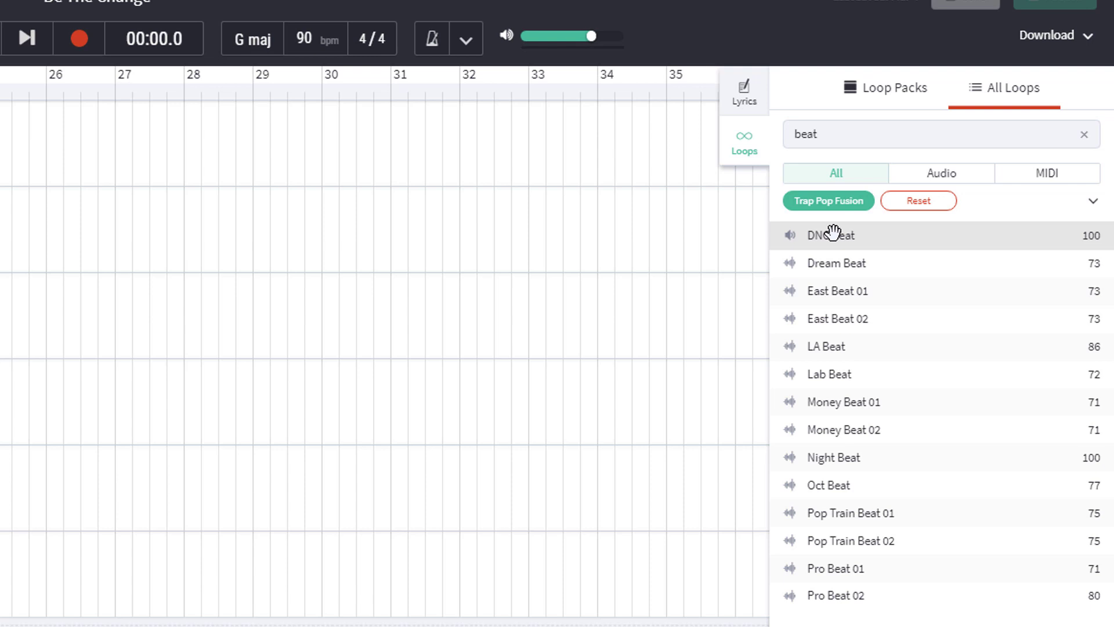
{"action": "left_click", "coordinate": [843, 263]}
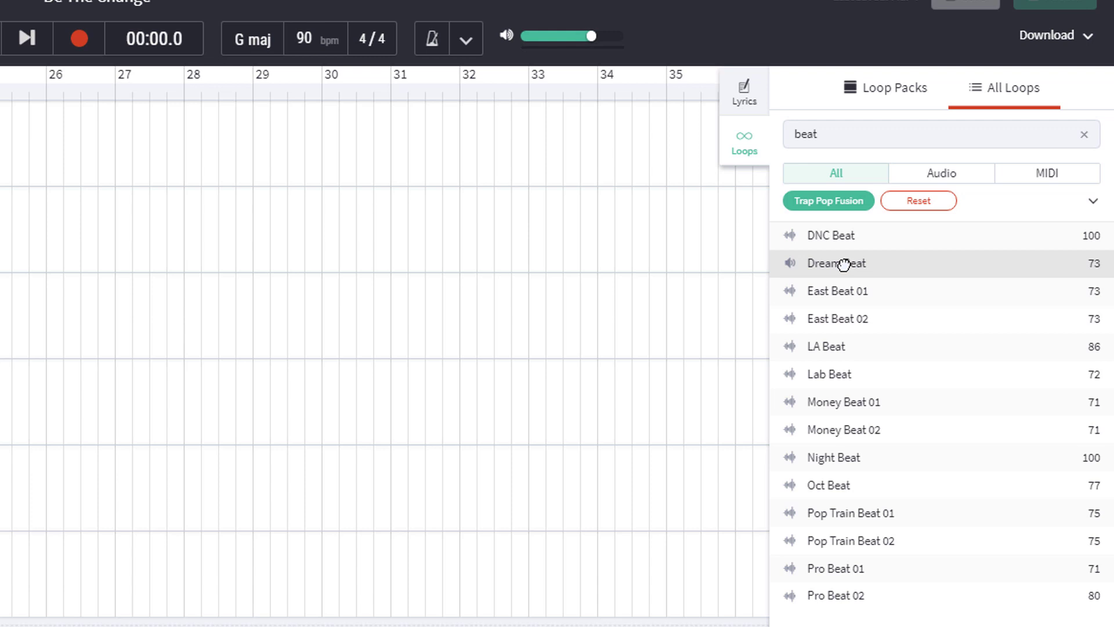
{"action": "left_click", "coordinate": [849, 292]}
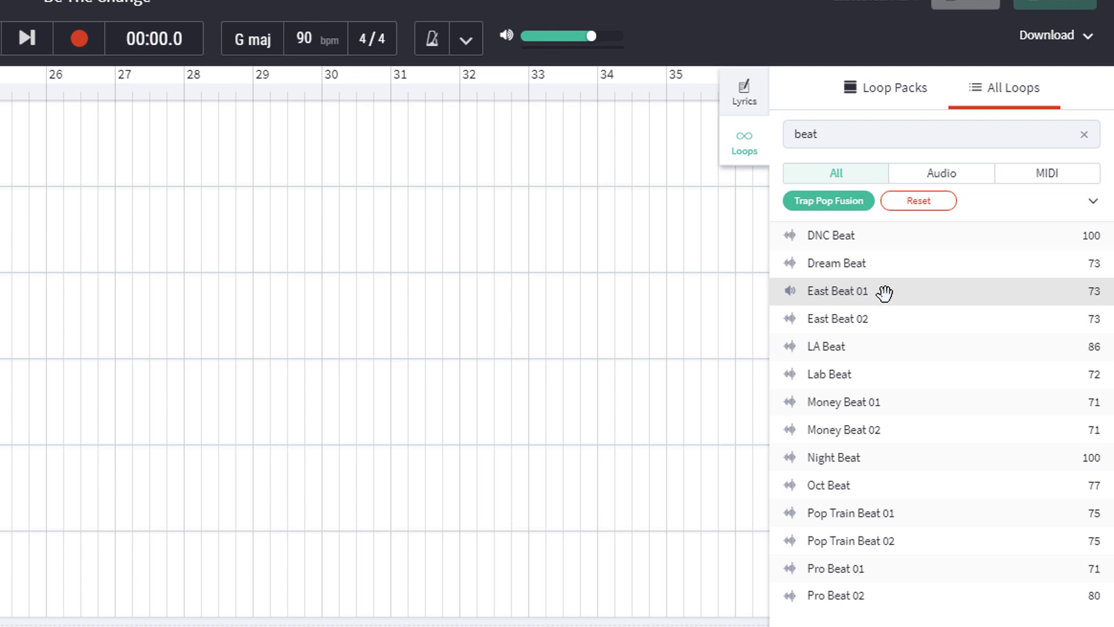
{"action": "left_click", "coordinate": [871, 317]}
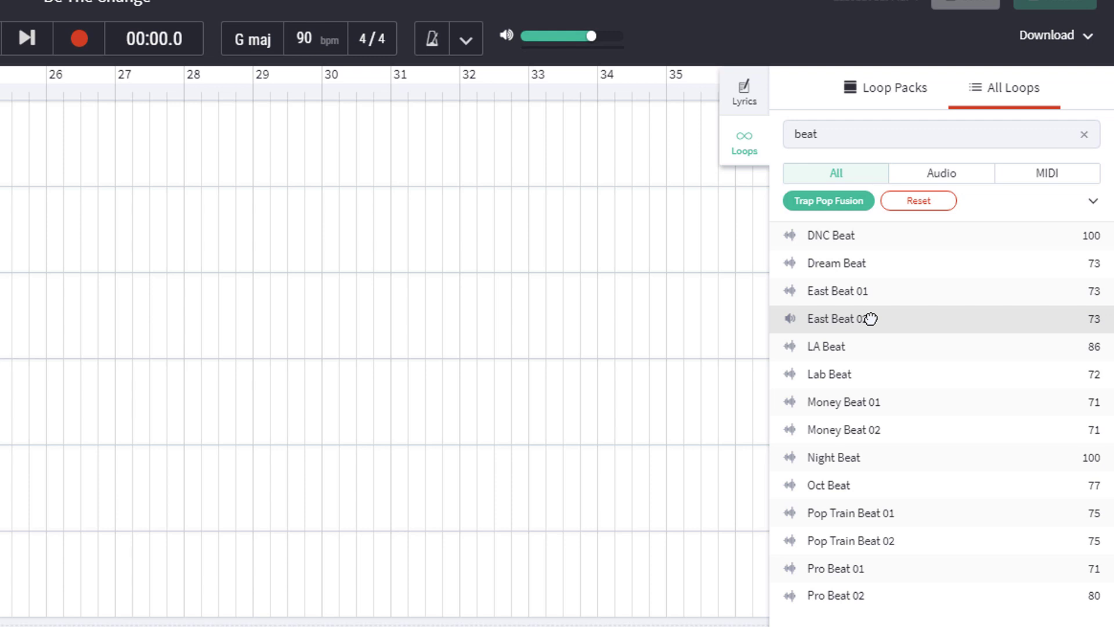
{"action": "left_click", "coordinate": [871, 318]}
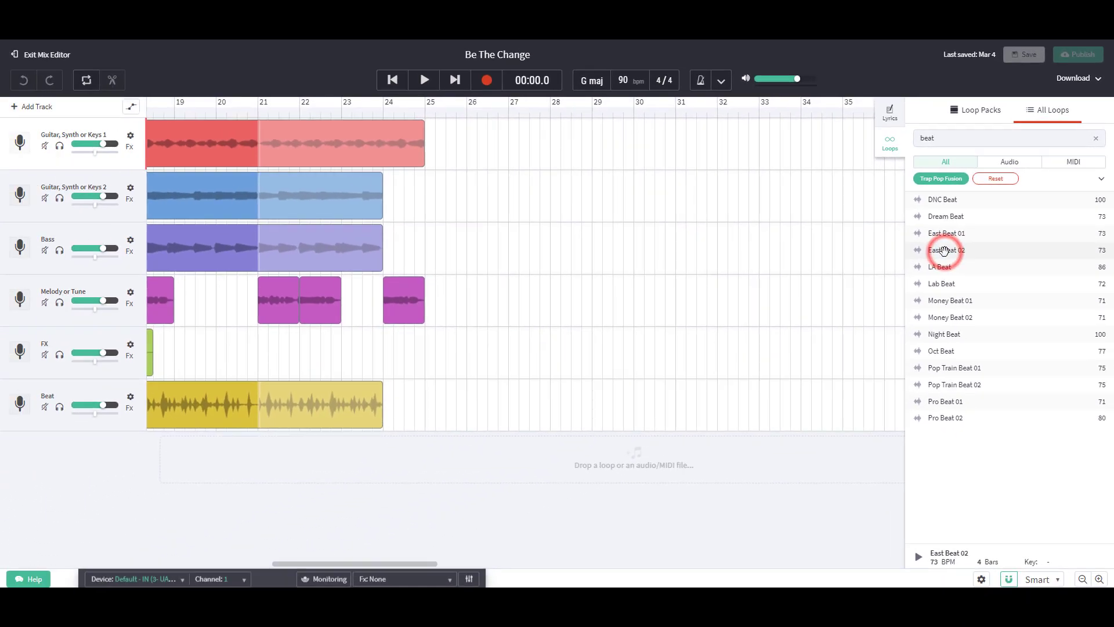
Place East Beat 02 on the Beat track, aligned to span bars 25–29
{"action": "left_click_drag", "start_coordinate": [834, 319], "coordinate": [343, 490]}
{"action": "left_click_drag", "start_coordinate": [648, 355], "coordinate": [434, 398]}
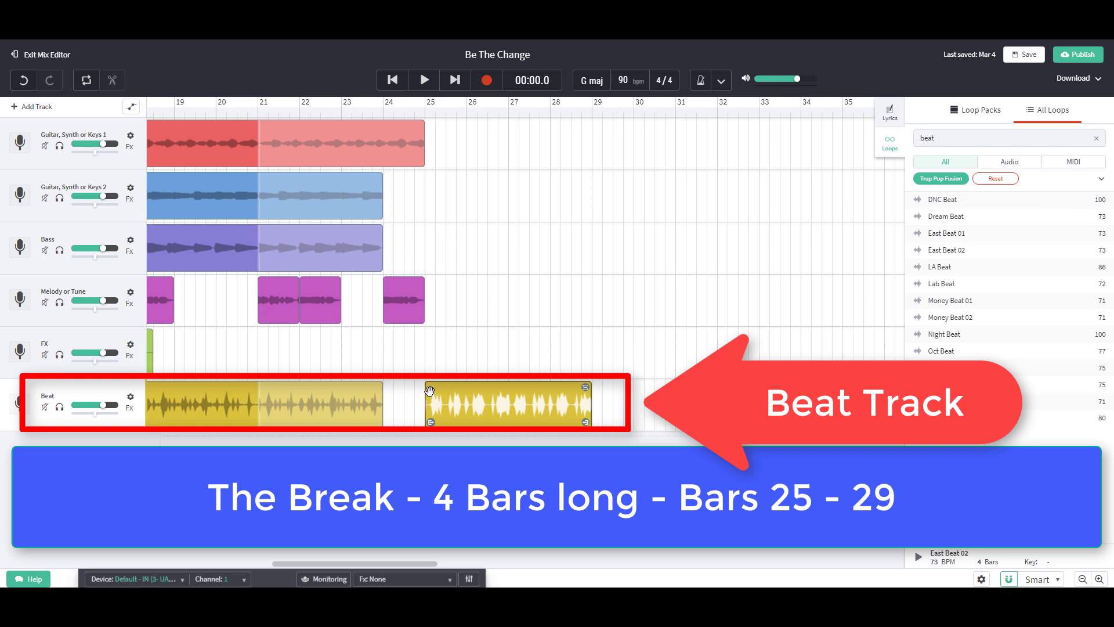
{"action": "mouse_move", "coordinate": [430, 393]}
{"action": "left_mouse_down"}
{"action": "mouse_move", "coordinate": [446, 394]}
{"action": "mouse_move", "coordinate": [436, 392]}
{"action": "left_mouse_up"}
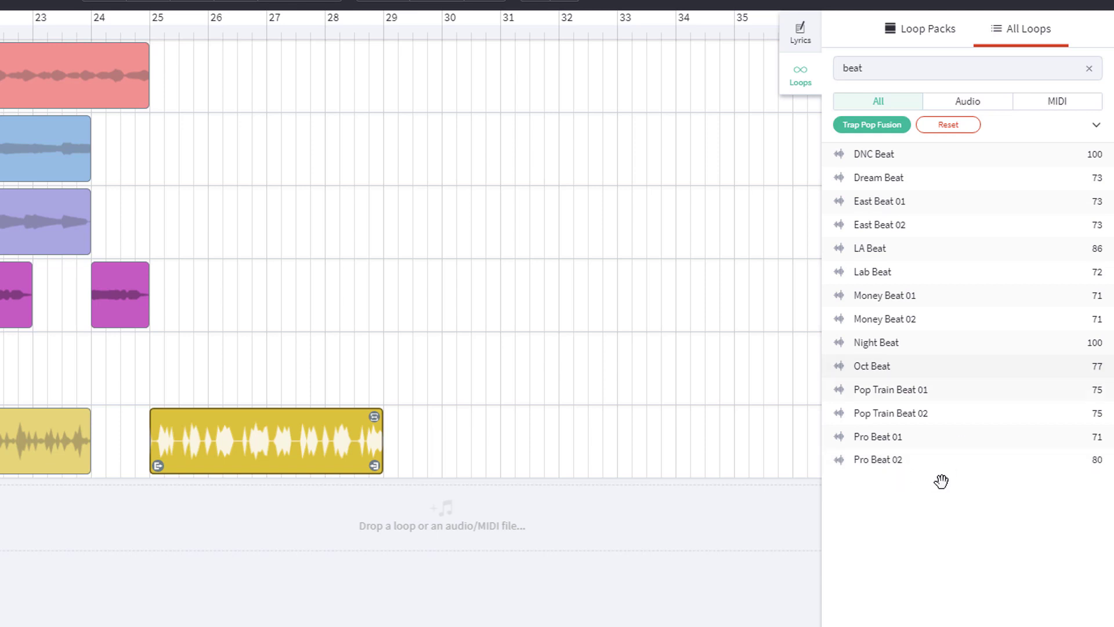
Clear the 'beat' search so all Trap Pop Fusion loops are listed
{"action": "left_click", "coordinate": [875, 65]}
{"action": "key", "text": "BackSpace"}
{"action": "key", "text": "BackSpace"}
{"action": "key", "text": "BackSpace"}
{"action": "key", "text": "BackSpace"}
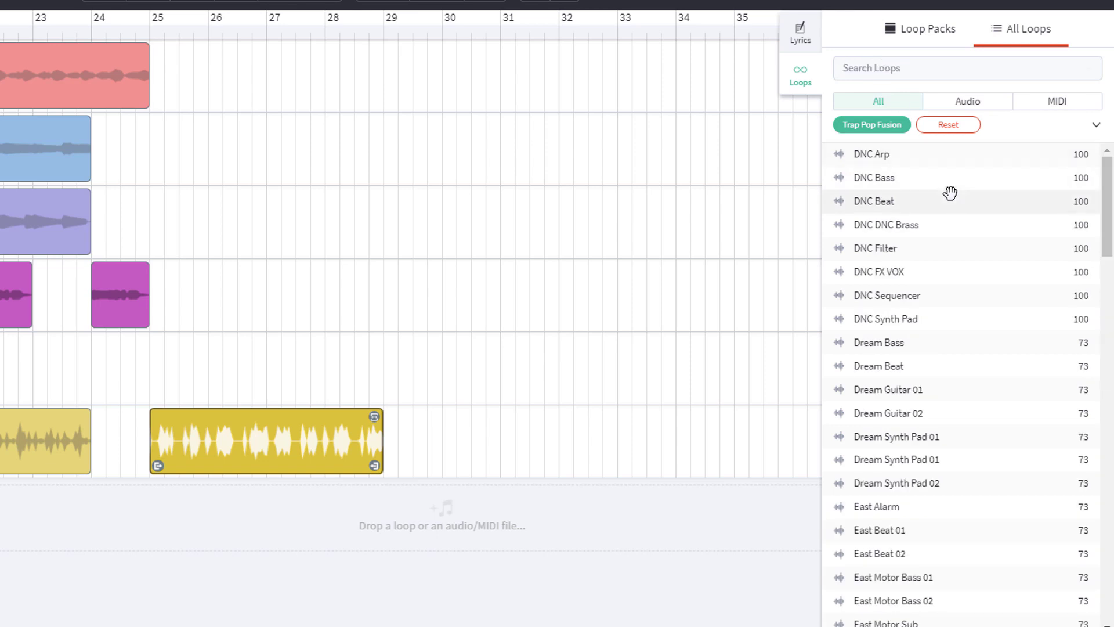
{"action": "scroll", "coordinate": [950, 194], "scroll_direction": "down", "scroll_amount": 6}
{"action": "scroll", "coordinate": [951, 198], "scroll_direction": "down", "scroll_amount": 5}
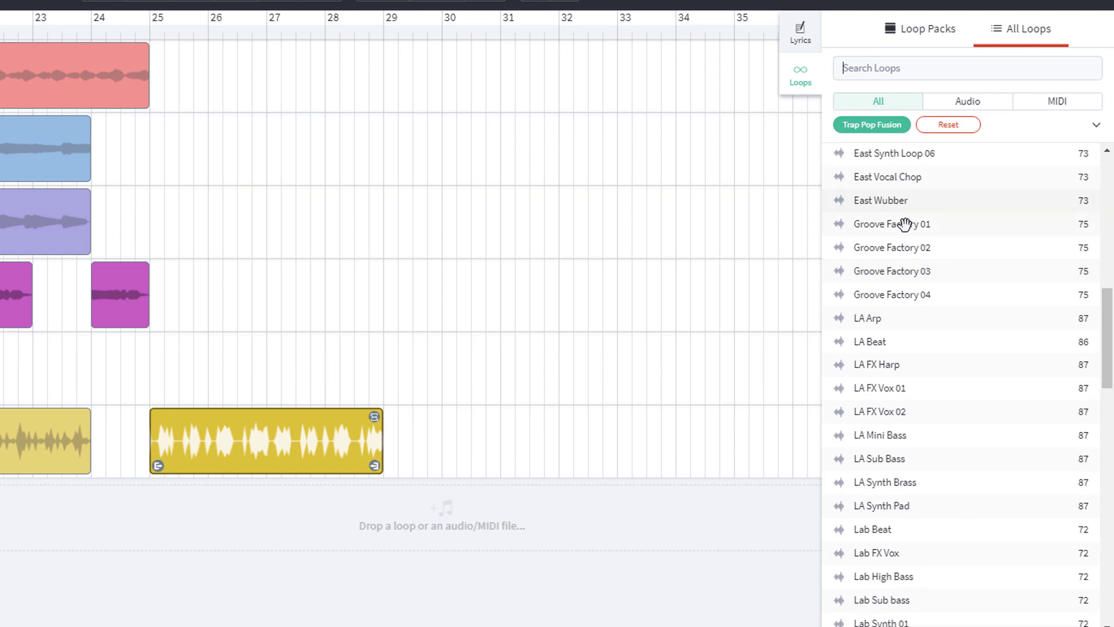
Preview the Groove Factory 01 loop, then stop it
{"action": "left_click", "coordinate": [879, 228]}
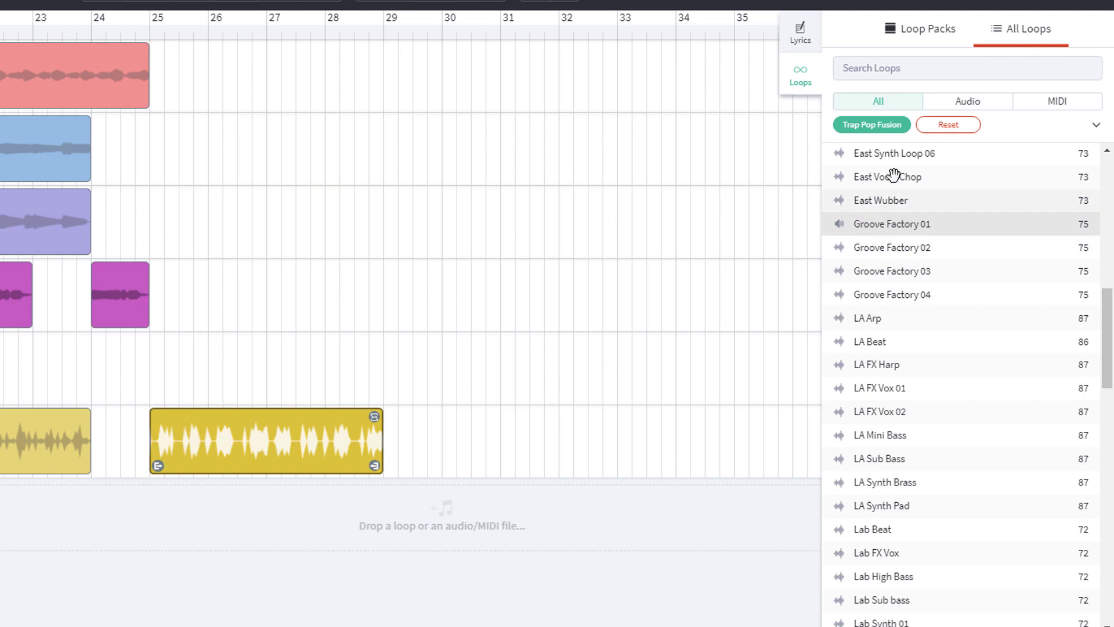
{"action": "left_click", "coordinate": [888, 226]}
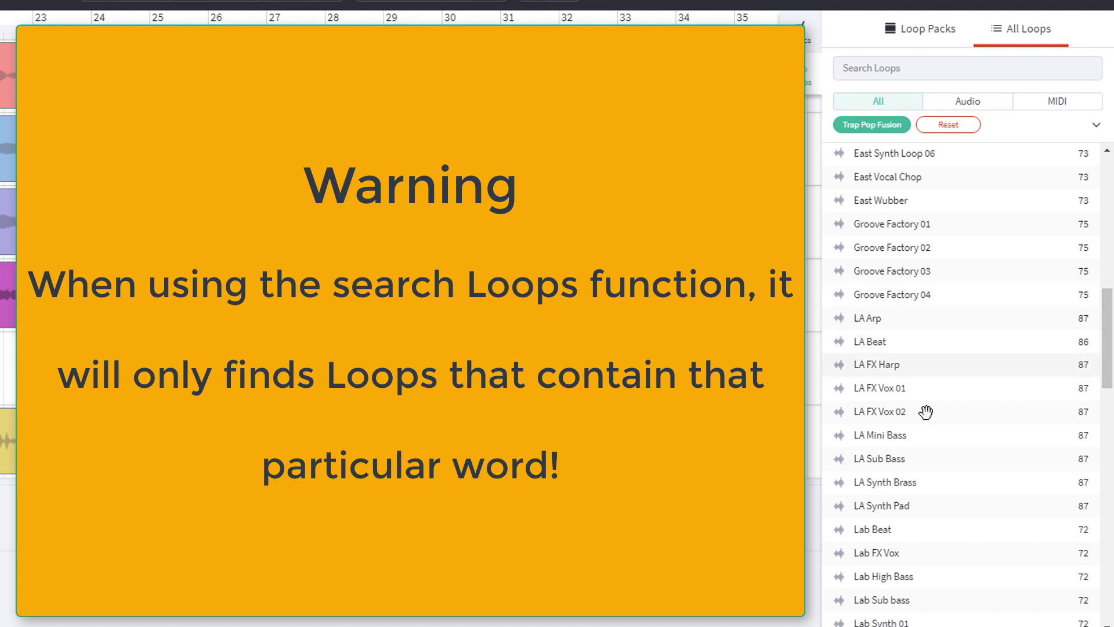
{"action": "scroll", "coordinate": [932, 419], "scroll_direction": "down", "scroll_amount": 12}
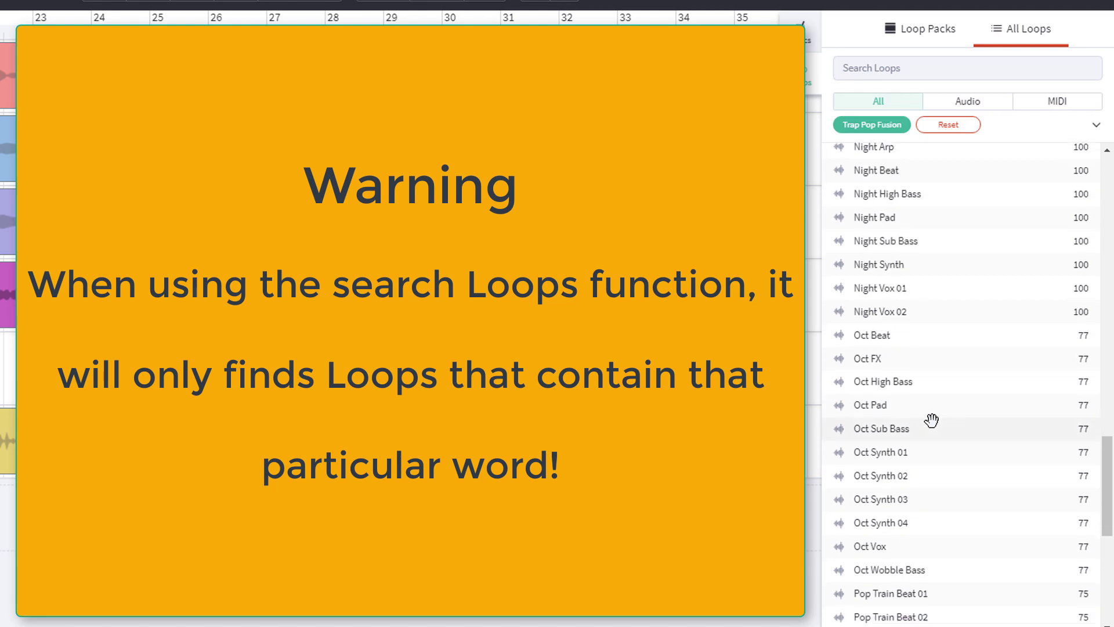
{"action": "scroll", "coordinate": [931, 420], "scroll_direction": "up", "scroll_amount": 14}
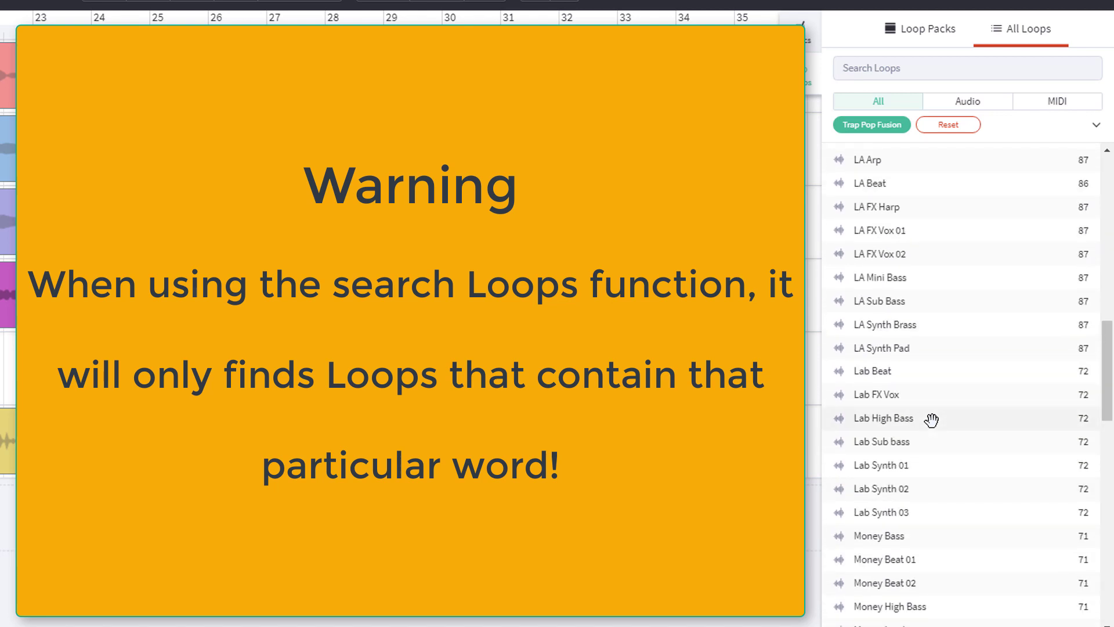
{"action": "scroll", "coordinate": [932, 419], "scroll_direction": "up", "scroll_amount": 2}
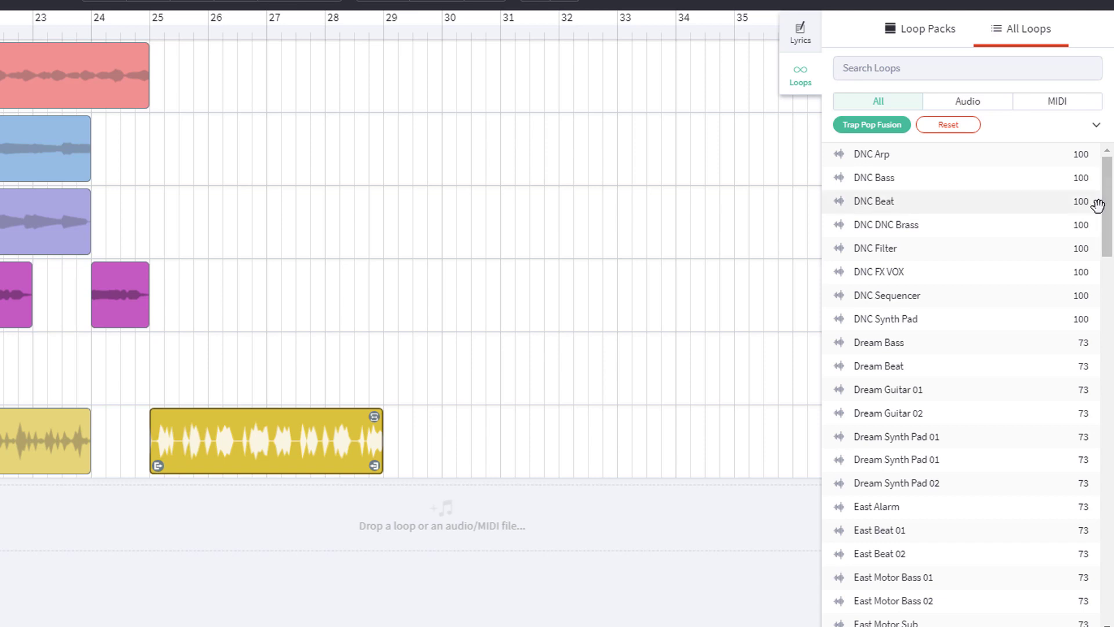
{"action": "left_click", "coordinate": [892, 321]}
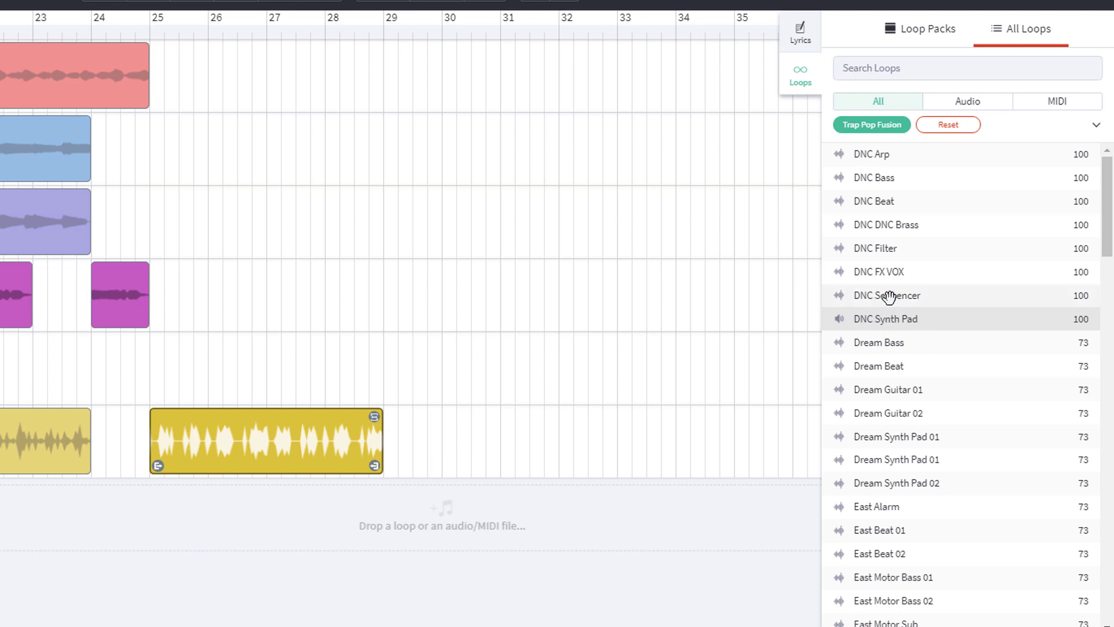
{"action": "left_click", "coordinate": [889, 297]}
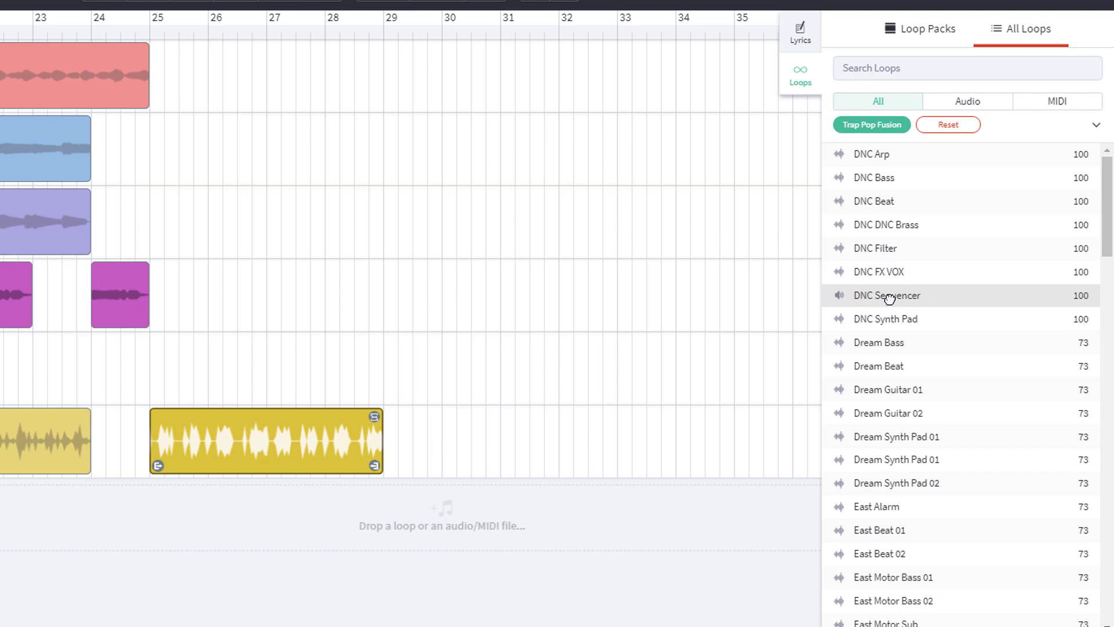
{"action": "left_click", "coordinate": [888, 223]}
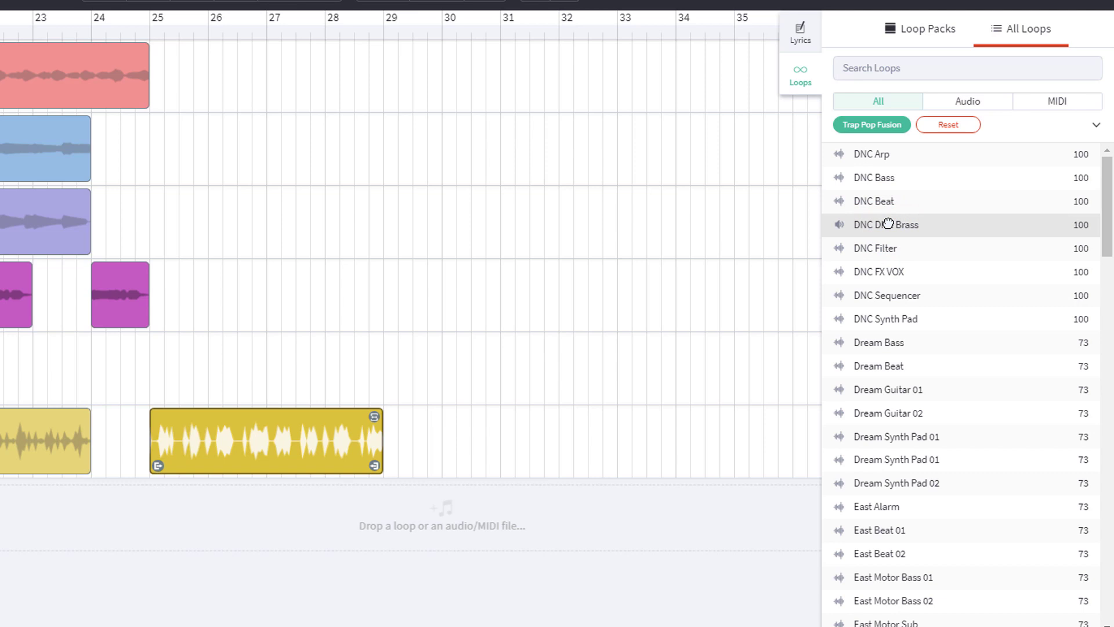
{"action": "left_click", "coordinate": [879, 154]}
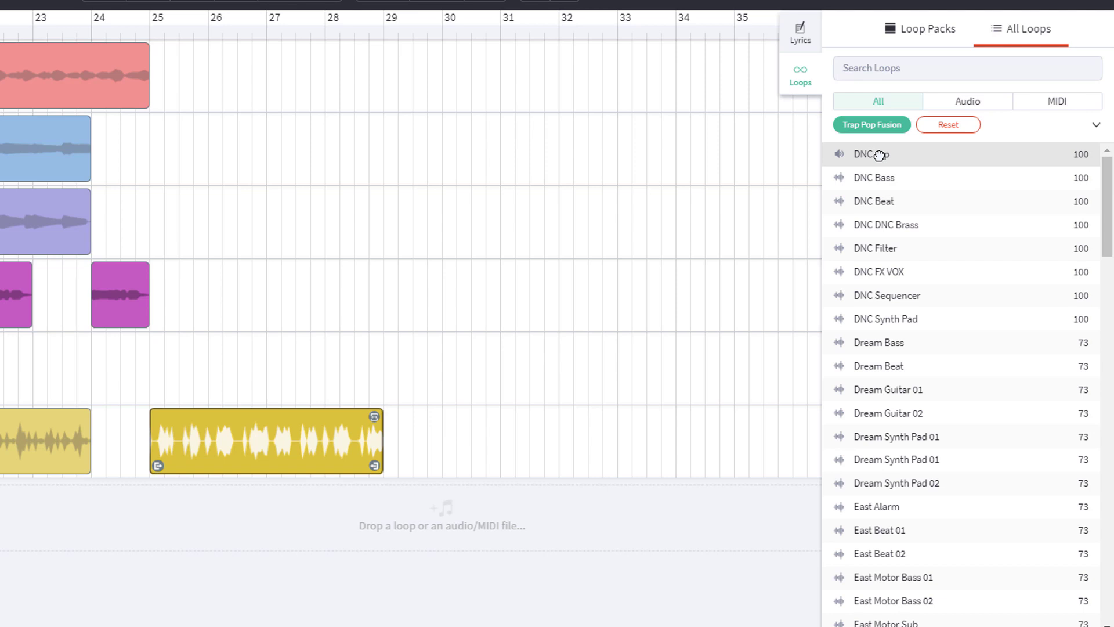
{"action": "left_click", "coordinate": [880, 153]}
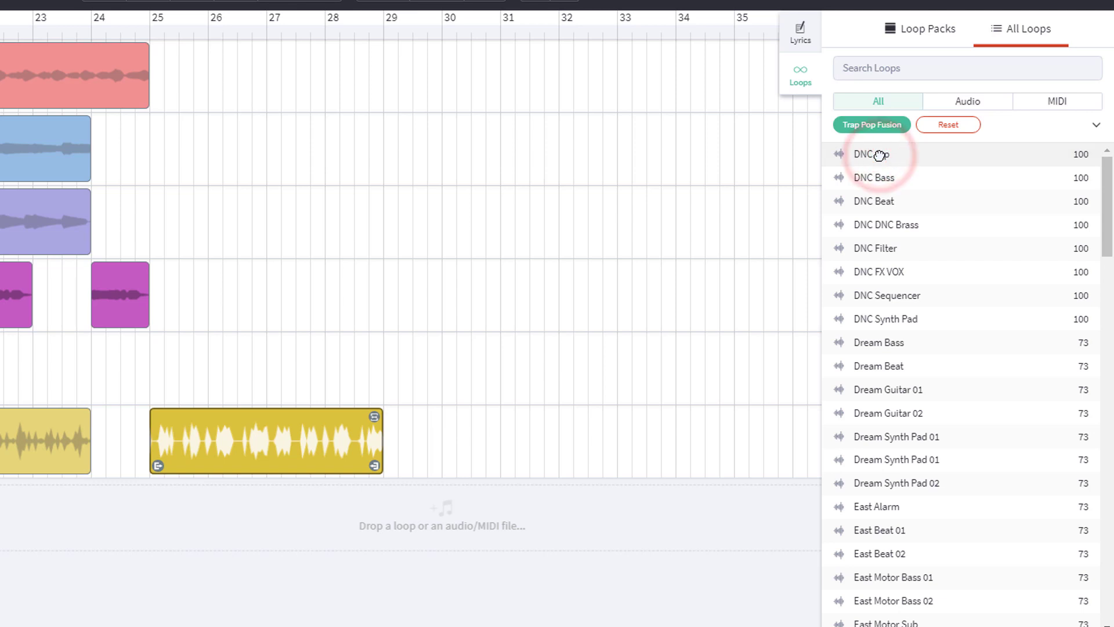
{"action": "left_click_drag", "start_coordinate": [880, 154], "coordinate": [678, 184]}
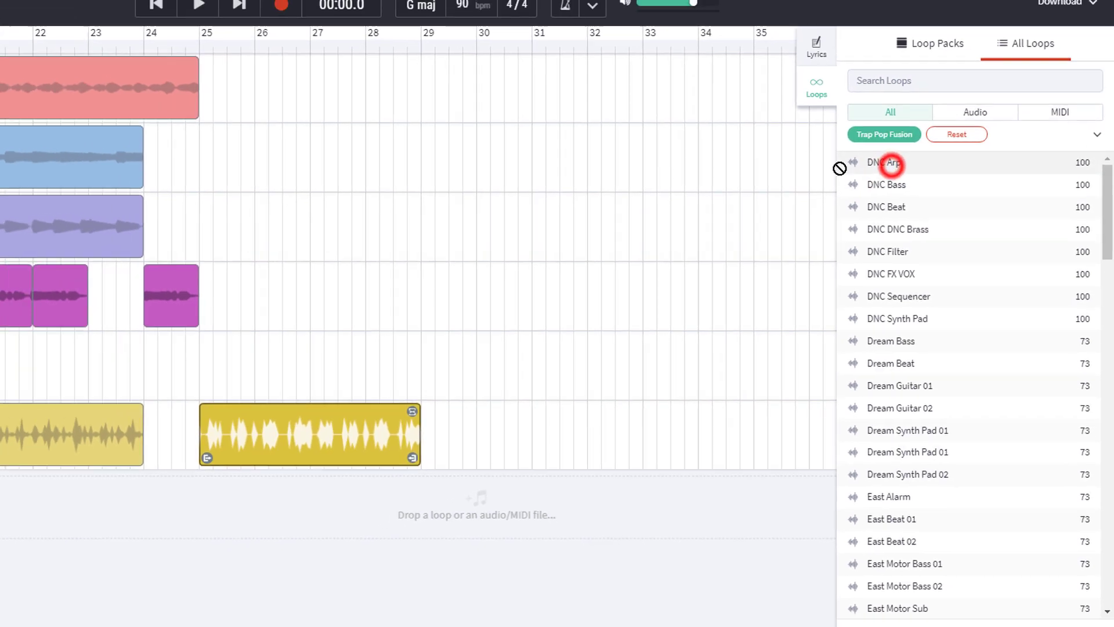
{"action": "left_click_drag", "start_coordinate": [802, 221], "coordinate": [436, 155]}
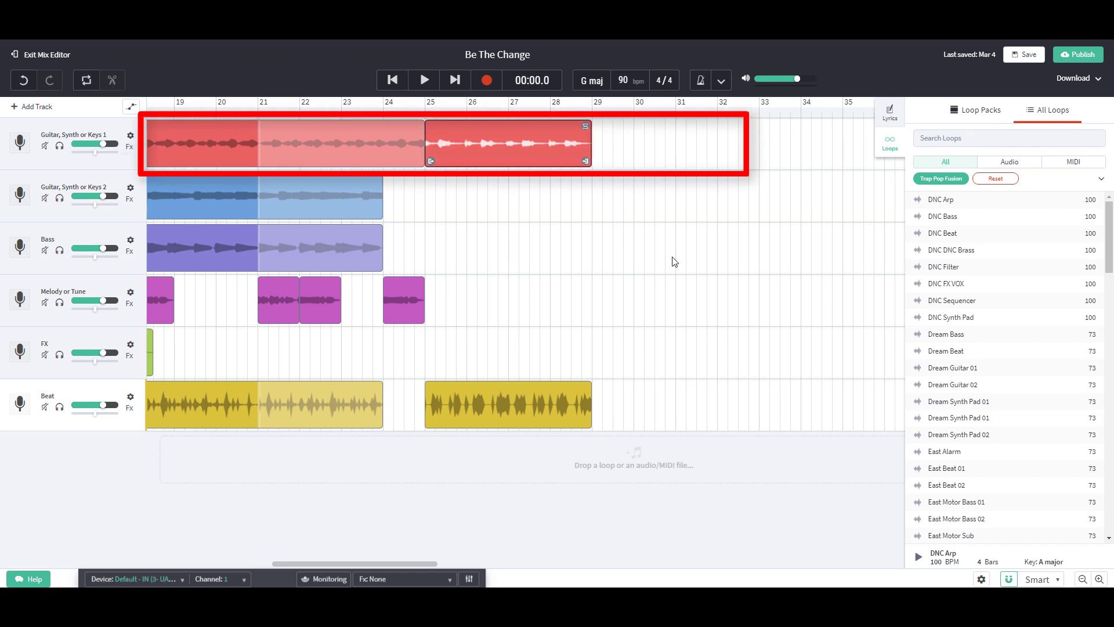
{"action": "left_click", "coordinate": [424, 107]}
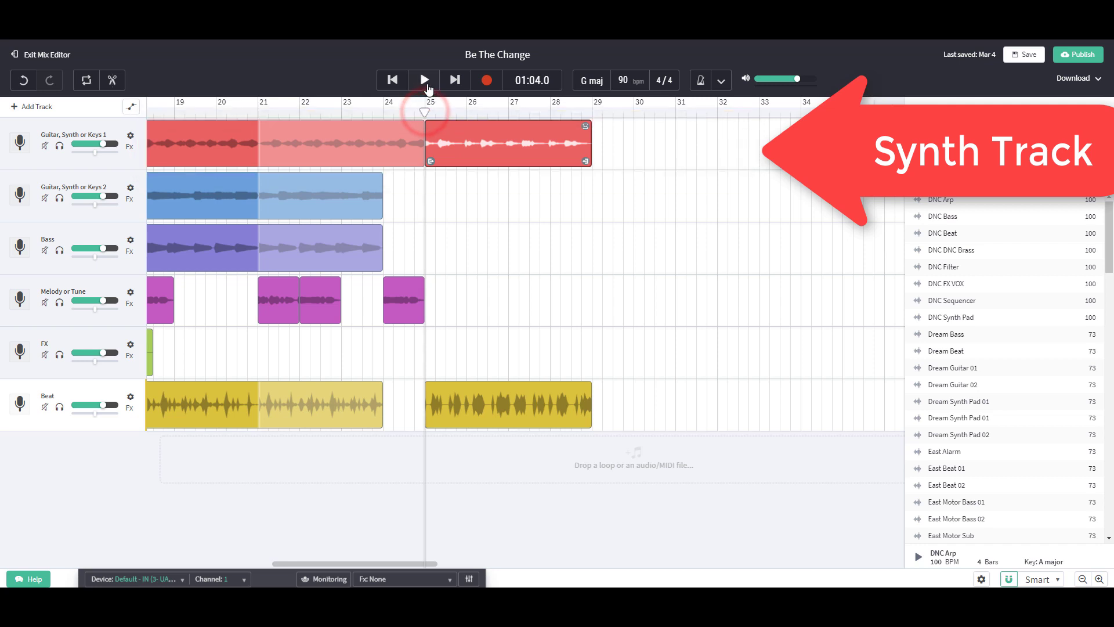
{"action": "left_click", "coordinate": [424, 80]}
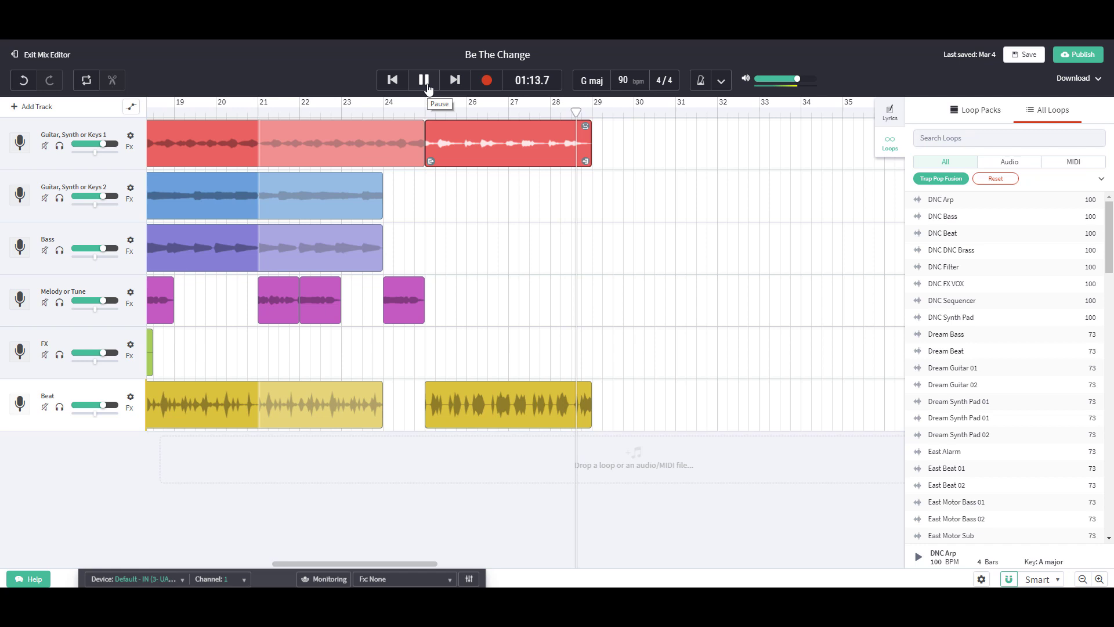
{"action": "left_click", "coordinate": [424, 80]}
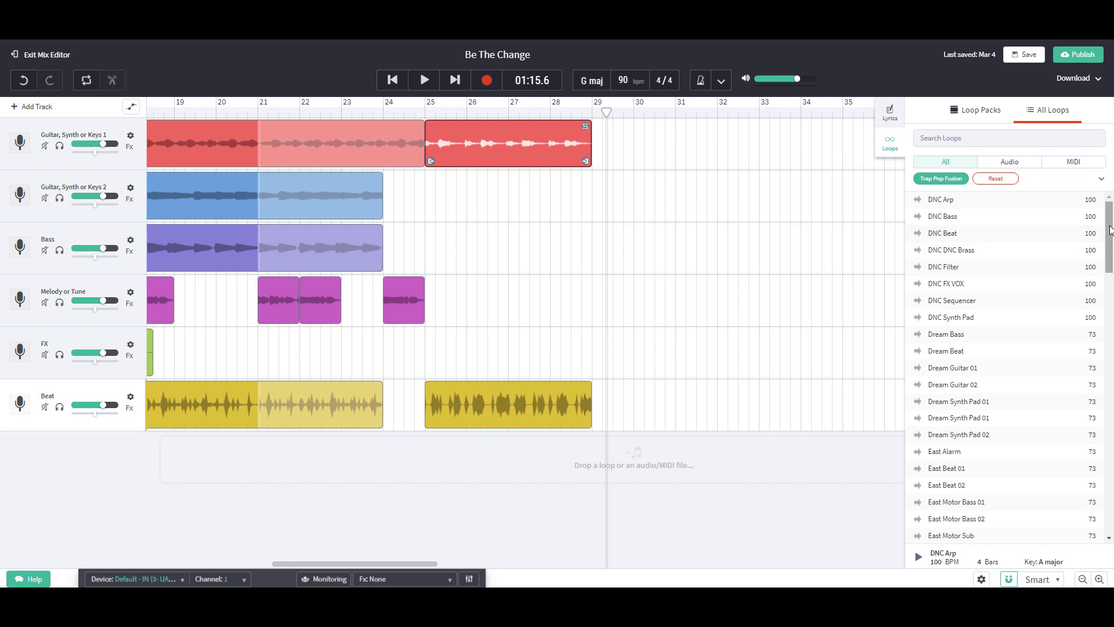
Search the loop library for 'fx' loops
{"action": "mouse_move", "coordinate": [1109, 227]}
{"action": "left_mouse_down"}
{"action": "mouse_move", "coordinate": [1111, 257]}
{"action": "mouse_move", "coordinate": [1107, 212]}
{"action": "left_mouse_up"}
{"action": "left_click", "coordinate": [962, 140]}
{"action": "type", "text": "fx"}
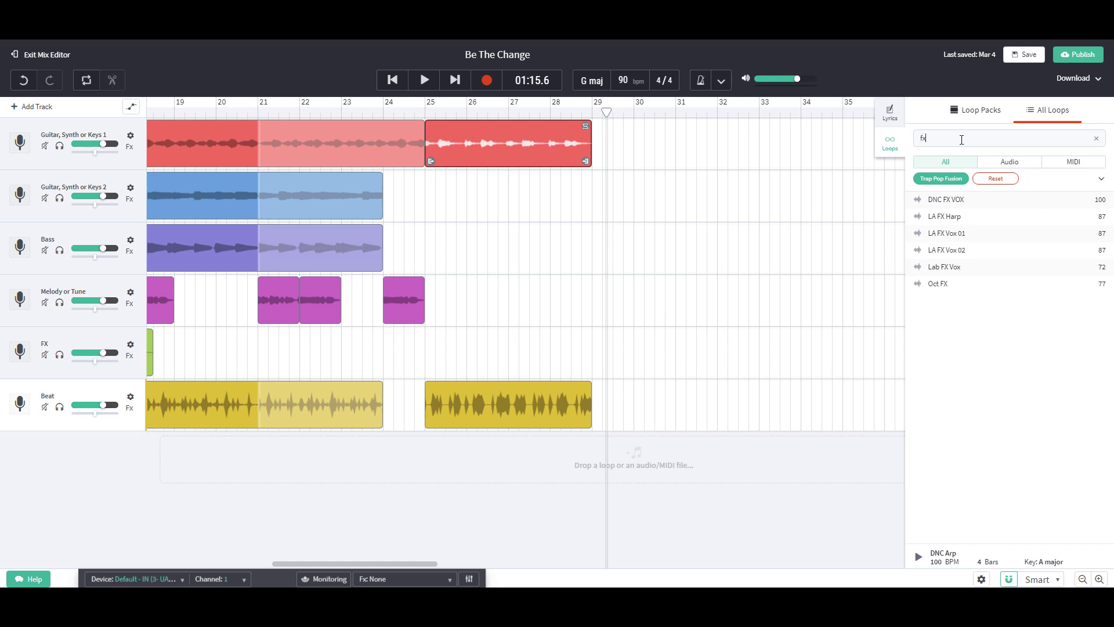
Preview Oct FX, Lab FX Vox, LA FX Vox 02, LA FX Vox 01, LA FX Harp and DNC FX VOX, then stop
{"action": "left_click", "coordinate": [943, 284]}
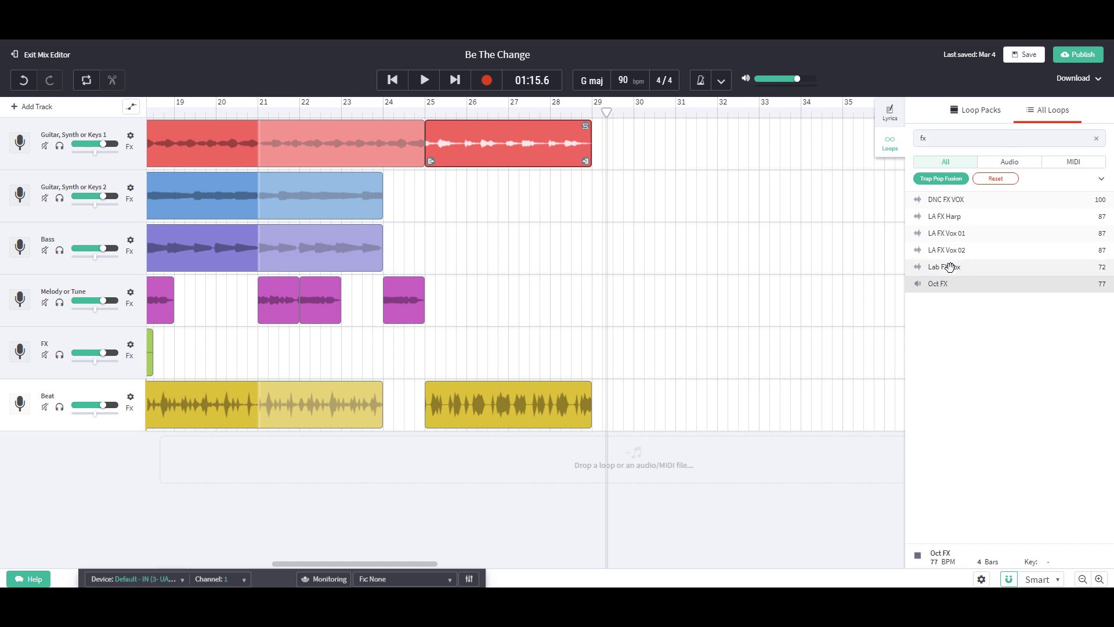
{"action": "left_click", "coordinate": [950, 267]}
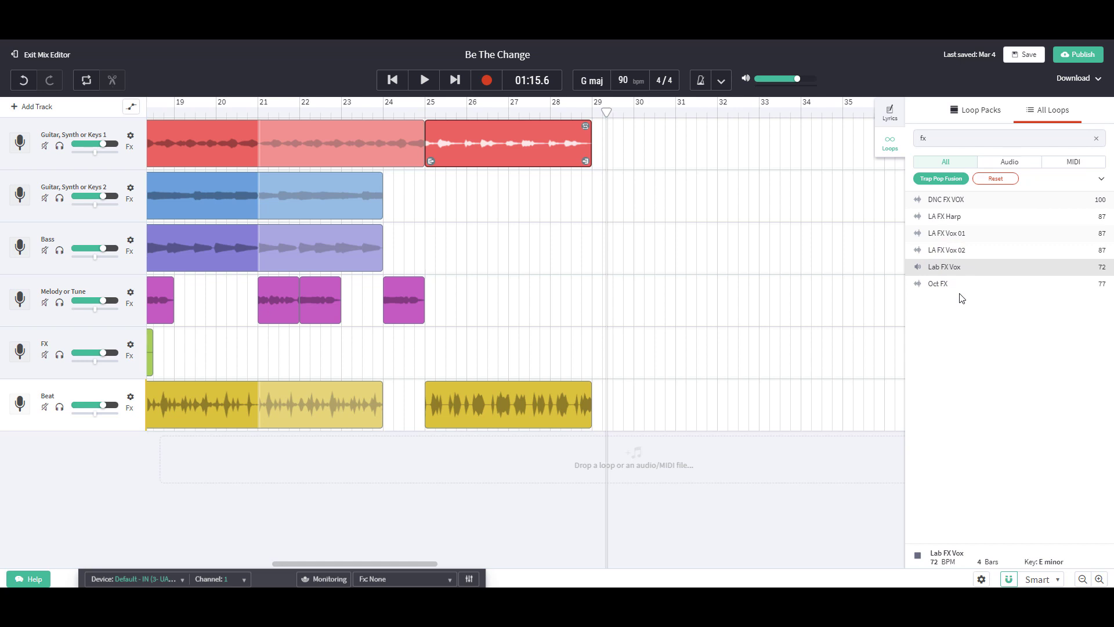
{"action": "left_click", "coordinate": [952, 251]}
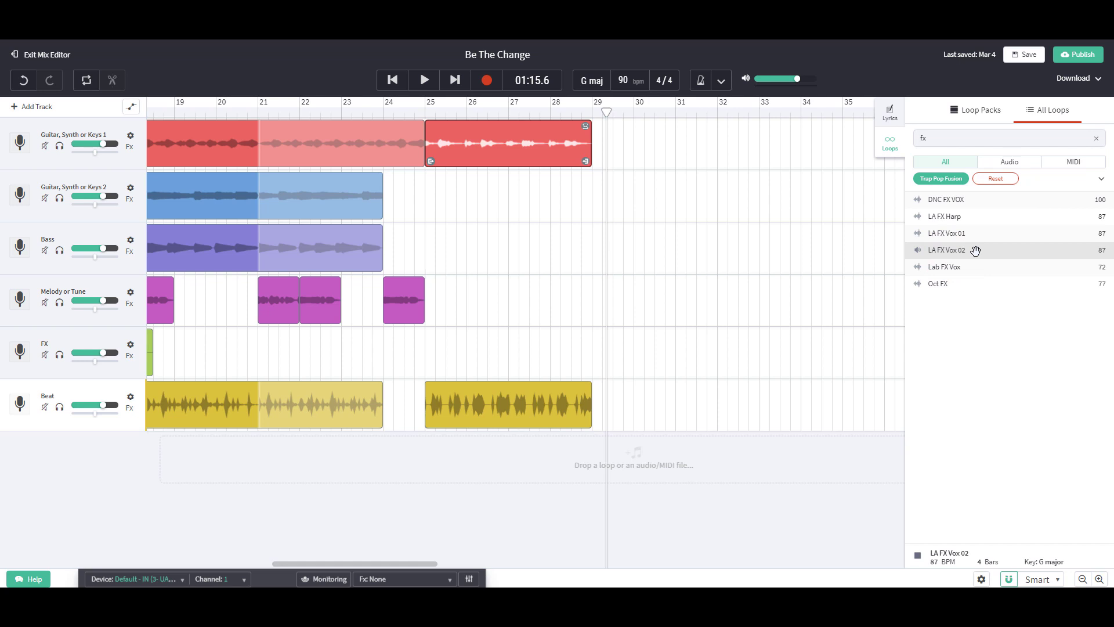
{"action": "left_click", "coordinate": [957, 234]}
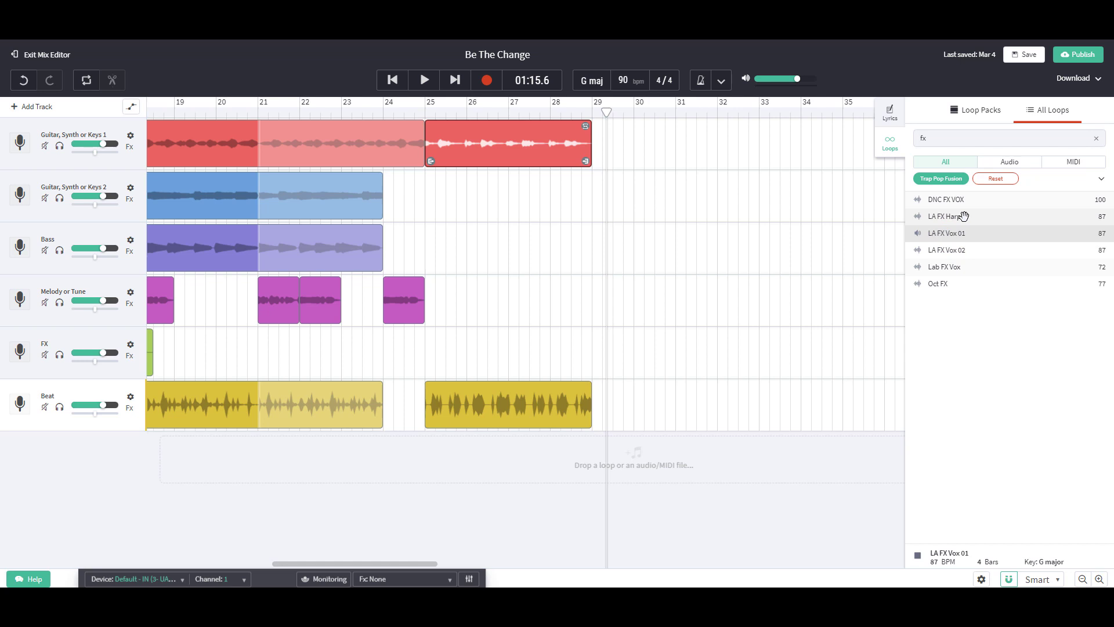
{"action": "left_click", "coordinate": [964, 217]}
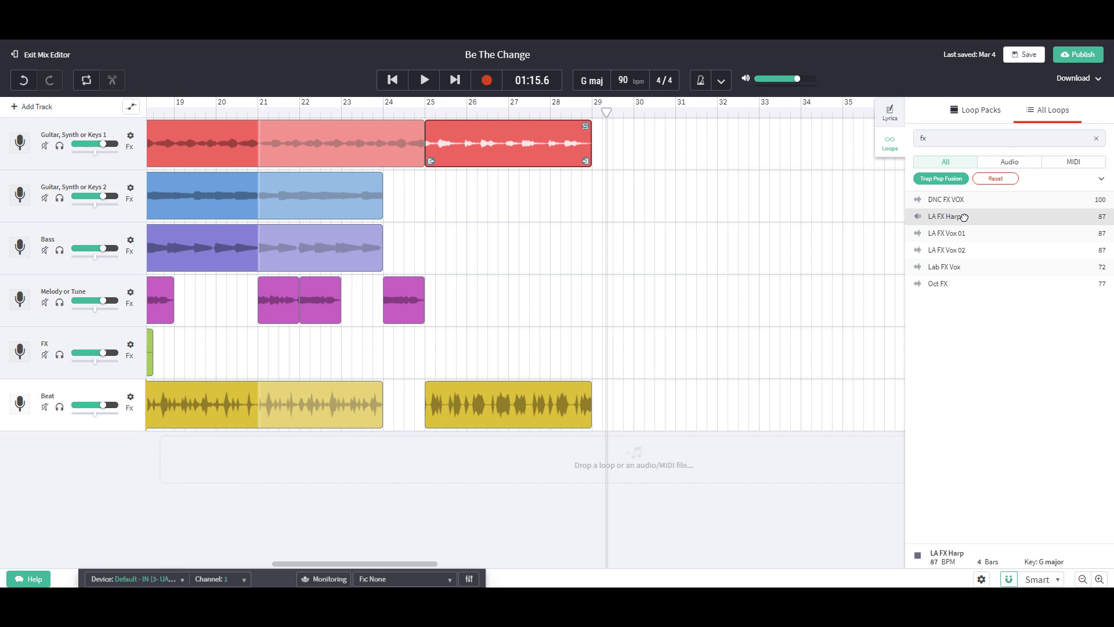
{"action": "left_click", "coordinate": [947, 200]}
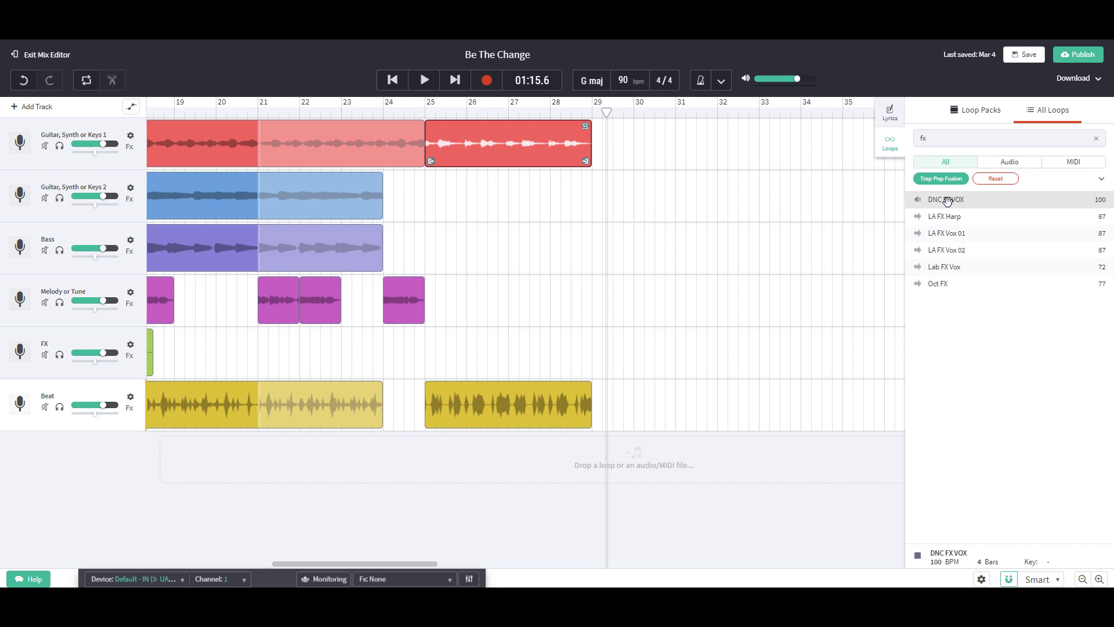
{"action": "left_click", "coordinate": [948, 201]}
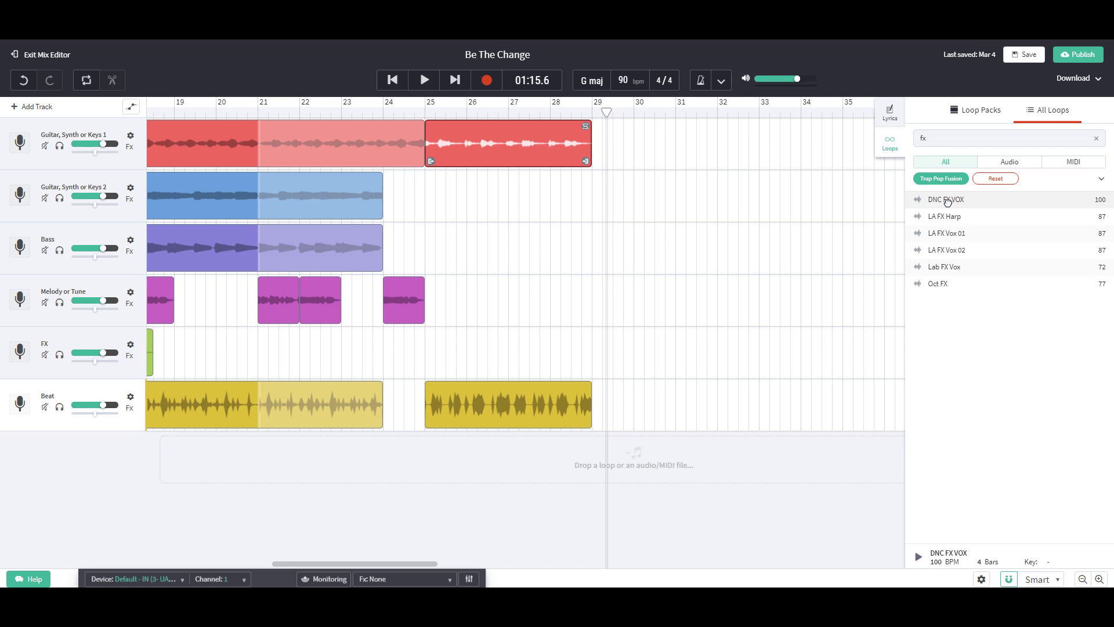
Add DNC FX VOX to the FX track, starting at bar 25 under the beat
{"action": "left_click_drag", "start_coordinate": [948, 201], "coordinate": [438, 361]}
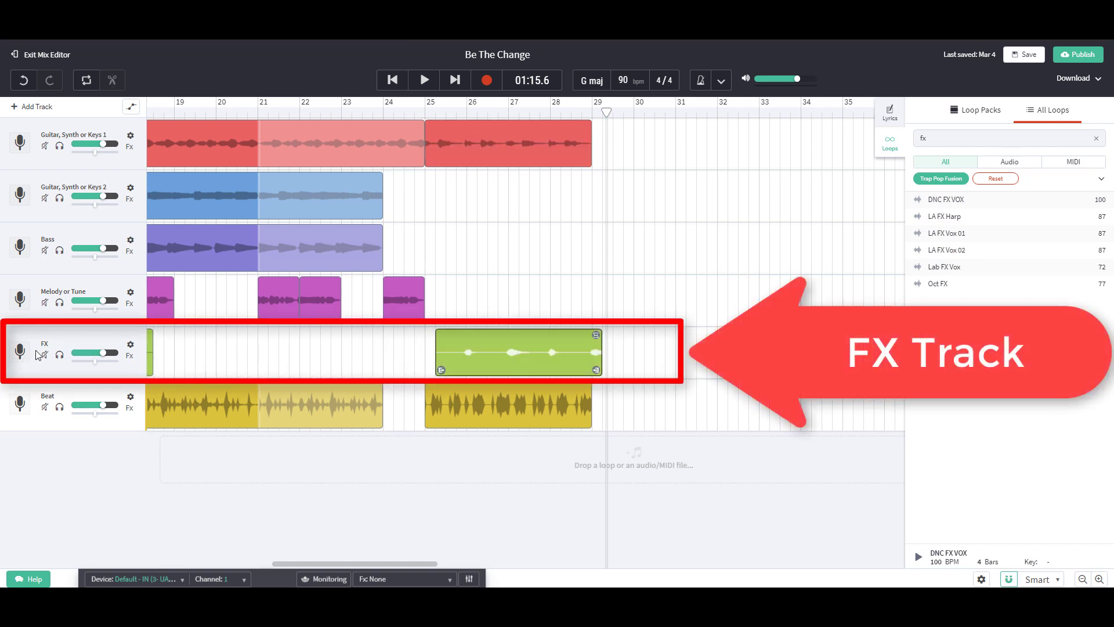
{"action": "left_click", "coordinate": [530, 343]}
{"action": "left_click_drag", "start_coordinate": [530, 343], "coordinate": [520, 341]}
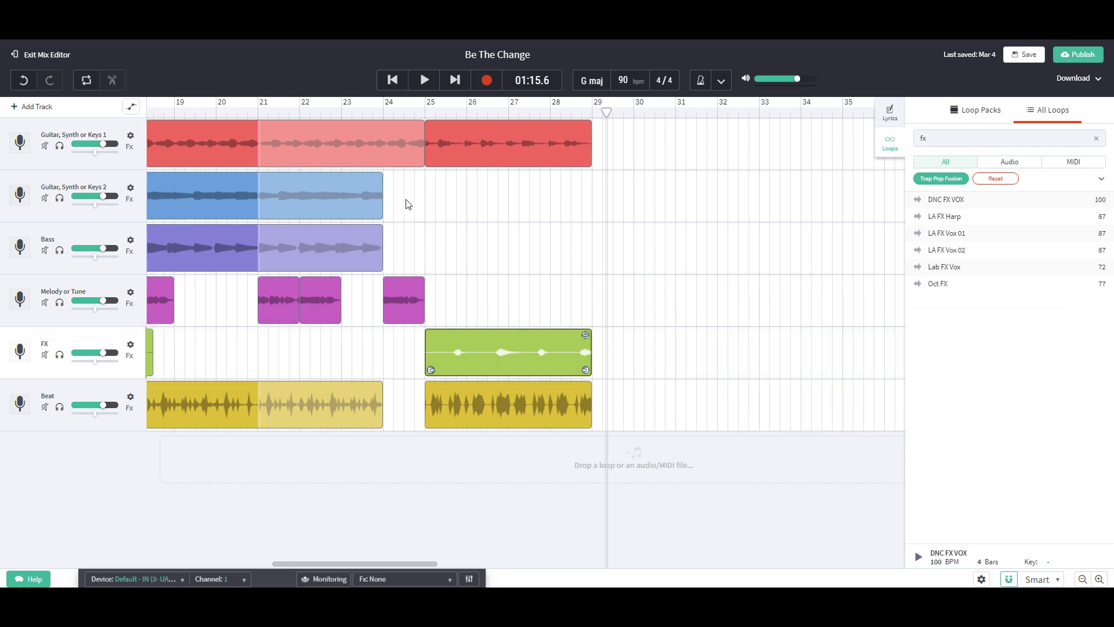
{"action": "left_click", "coordinate": [426, 112]}
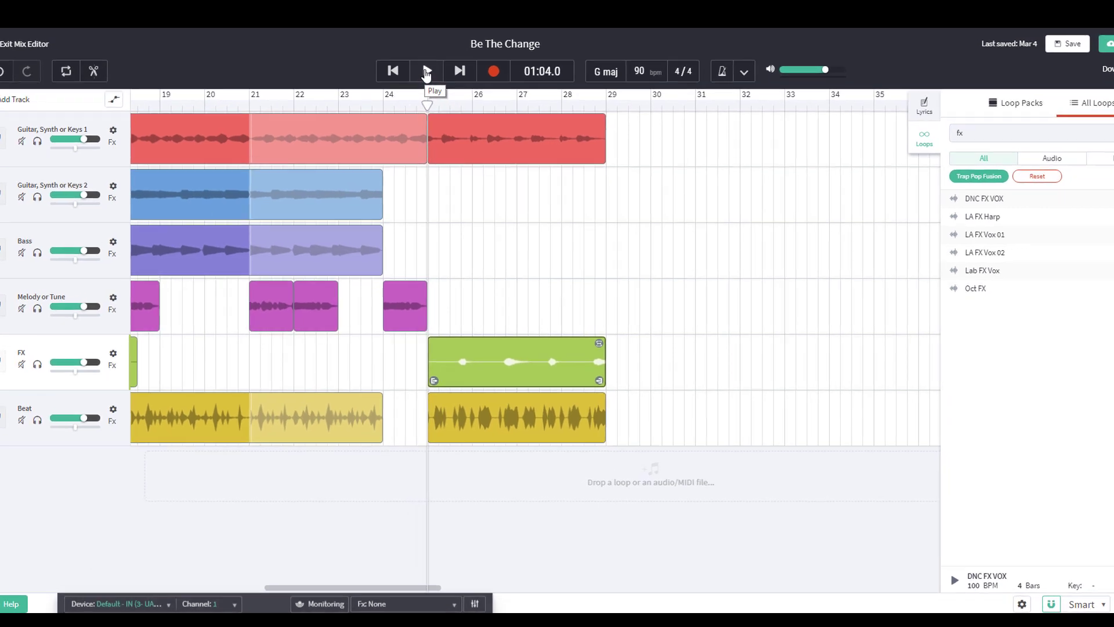
{"action": "left_click", "coordinate": [427, 72]}
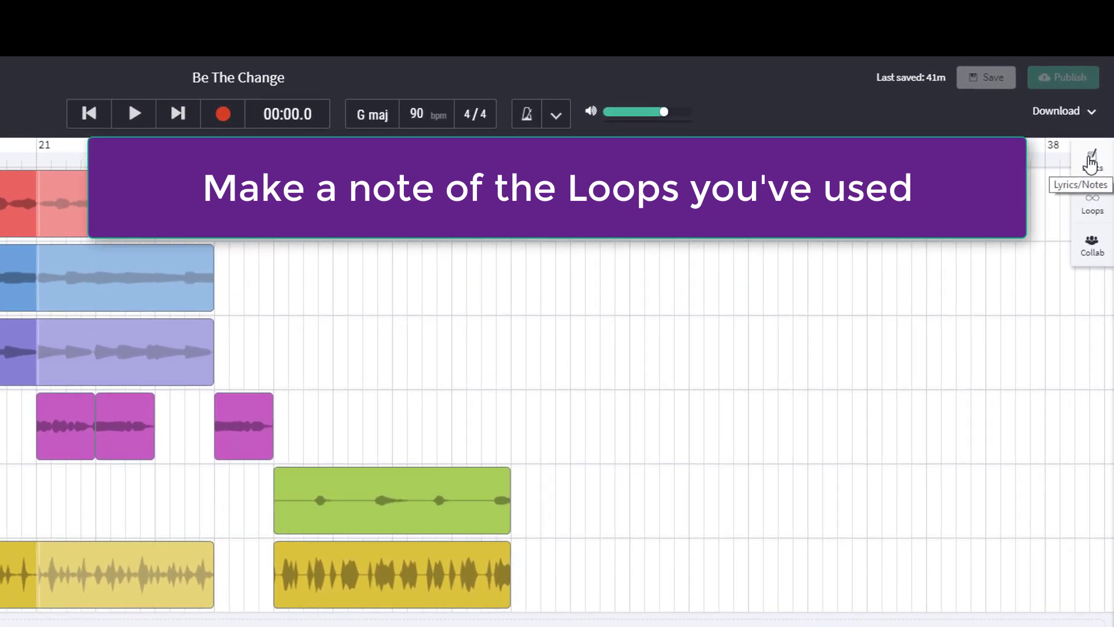
Below Dream Beat in the notes, add 'The Break' listing Beat East Beat 02, Synth DNC Arp, Fx FX Vox
{"action": "left_click", "coordinate": [1099, 114]}
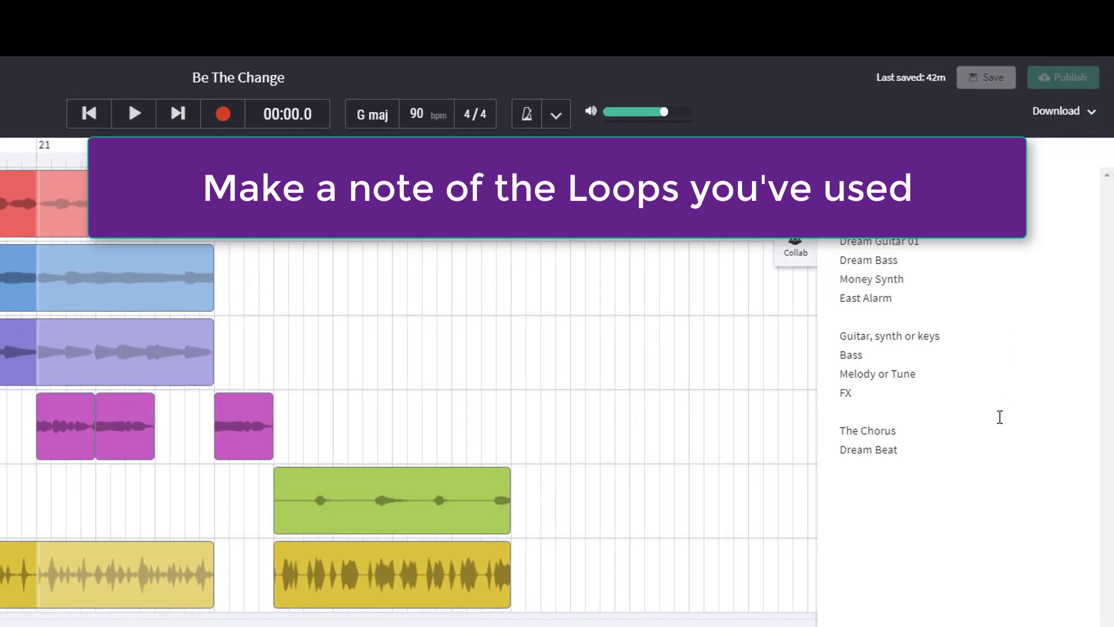
{"action": "left_click", "coordinate": [906, 455]}
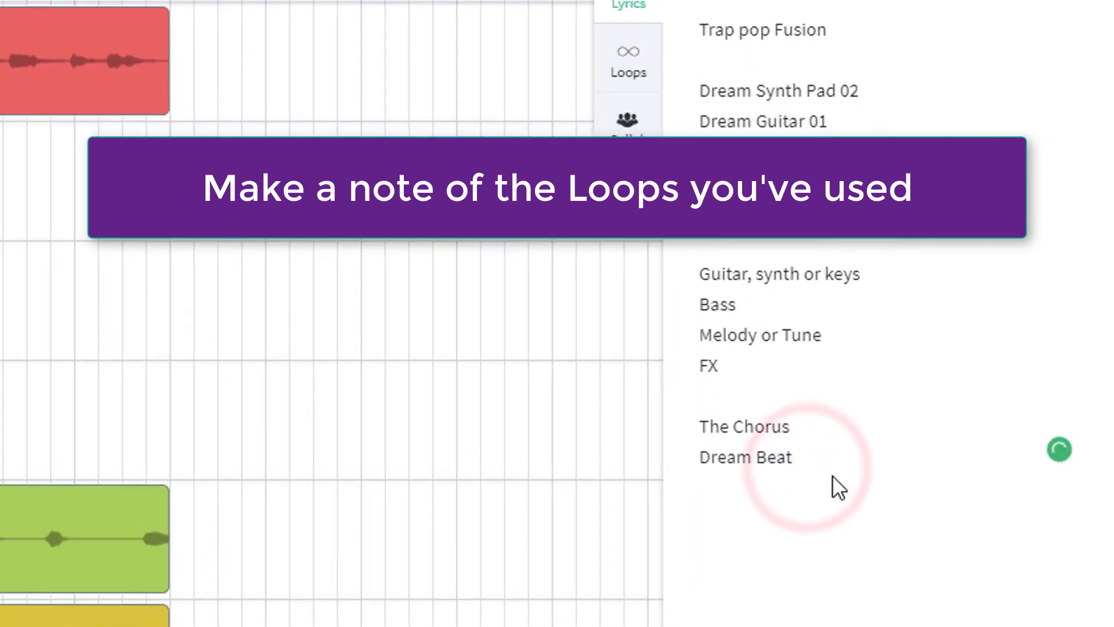
{"action": "key", "text": "Return"}
{"action": "key", "text": "Return"}
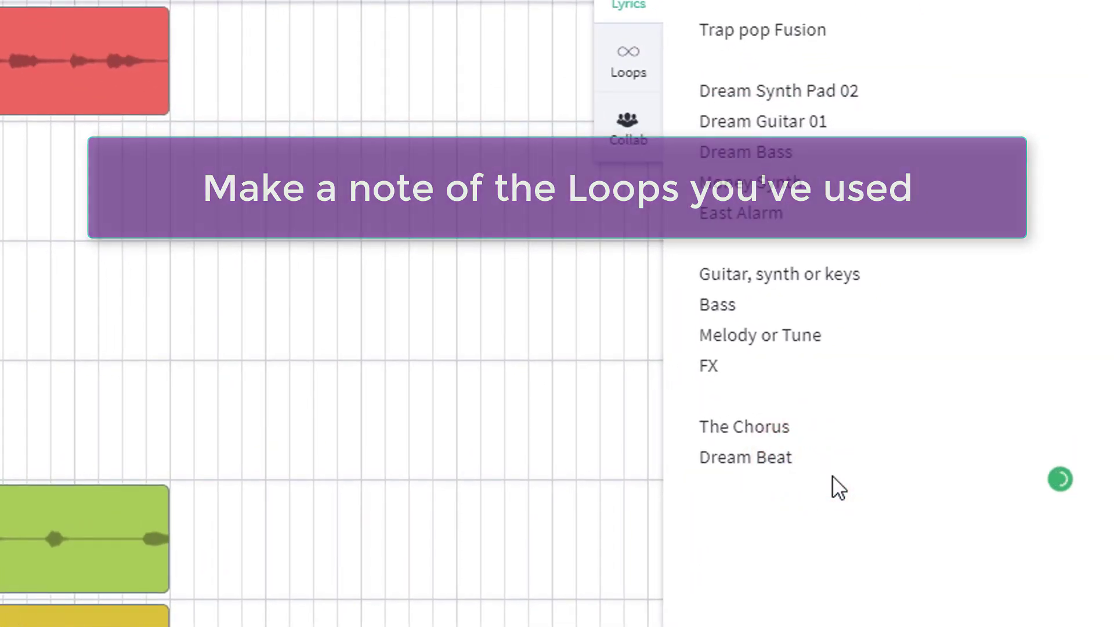
{"action": "type", "text": "The Bre"}
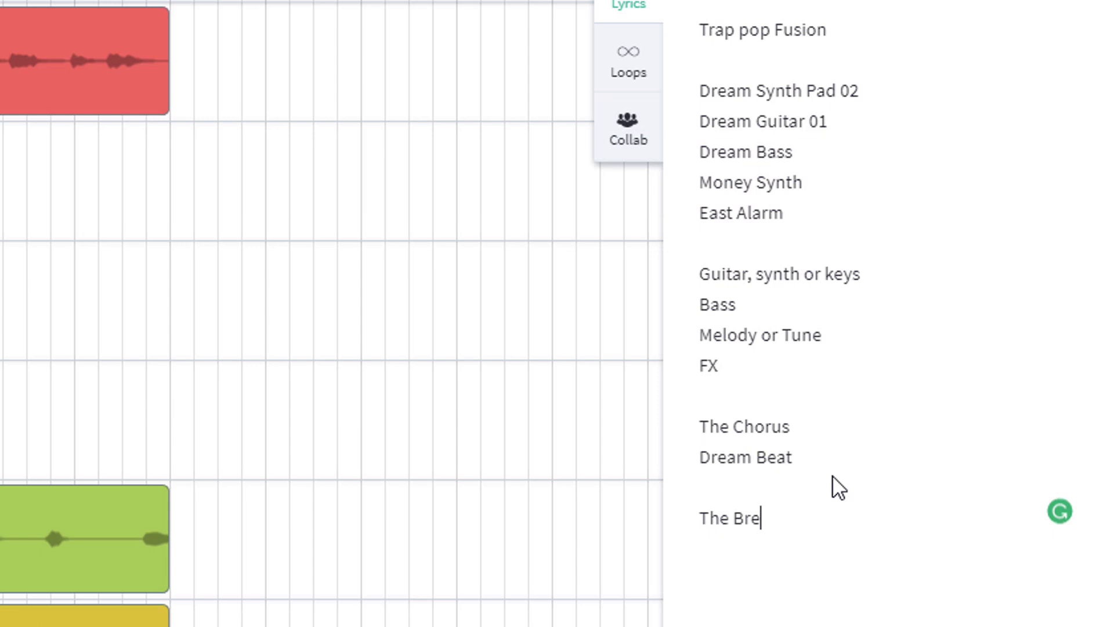
{"action": "type", "text": "ak"}
{"action": "key", "text": "Return"}
{"action": "key", "text": "Return"}
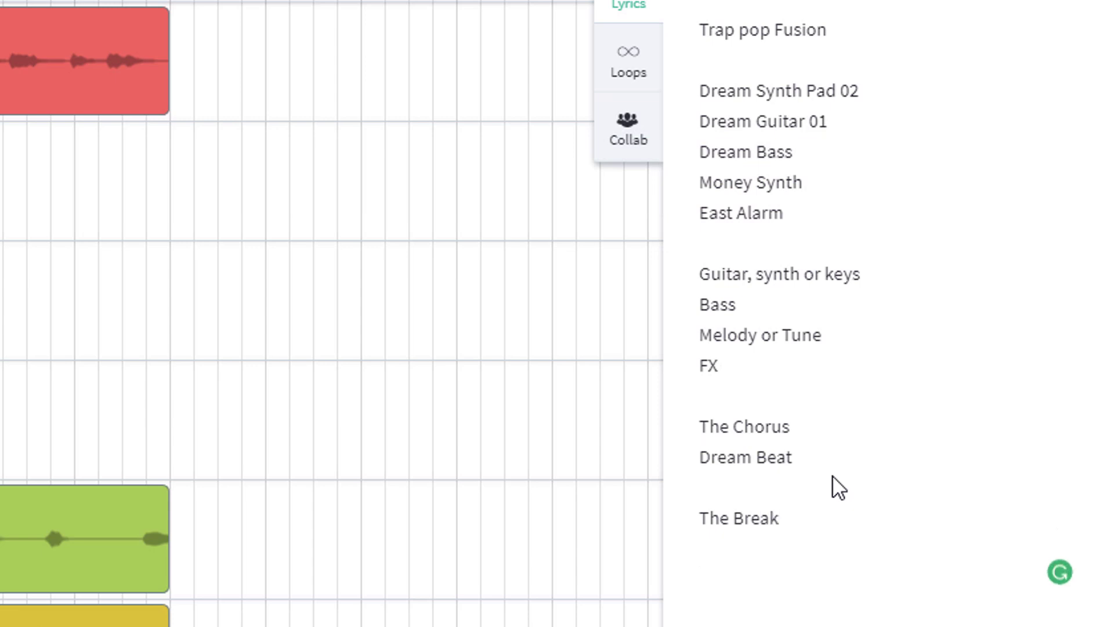
{"action": "type", "text": "Beat"}
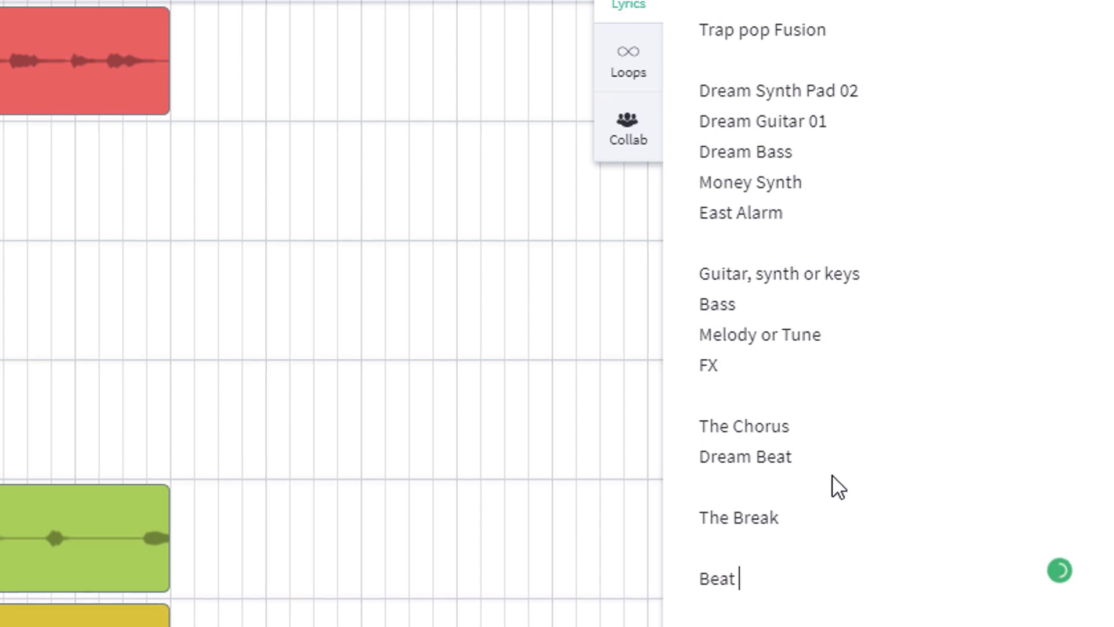
{"action": "type", "text": " East"}
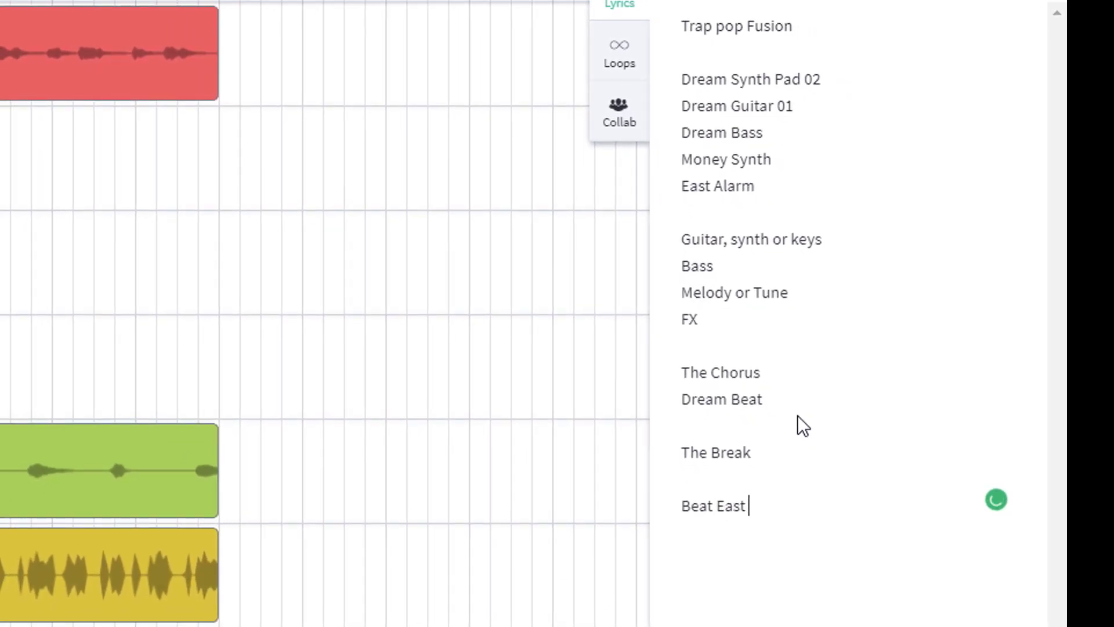
{"action": "type", "text": " Beat 02"}
{"action": "key", "text": "Return"}
{"action": "type", "text": "S"}
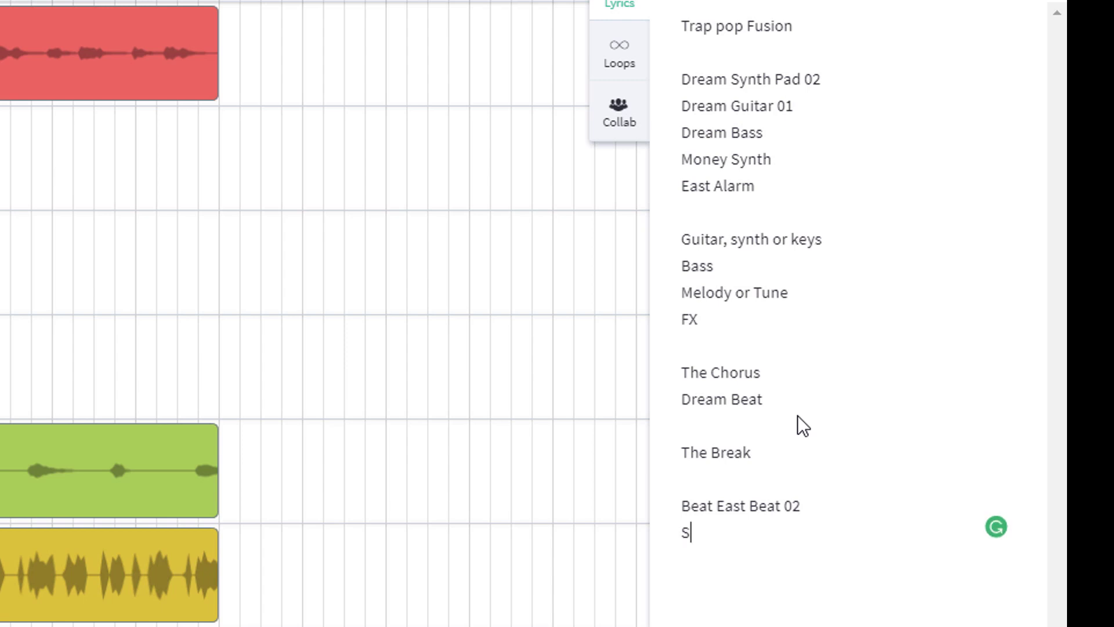
{"action": "type", "text": "ynth DNC "}
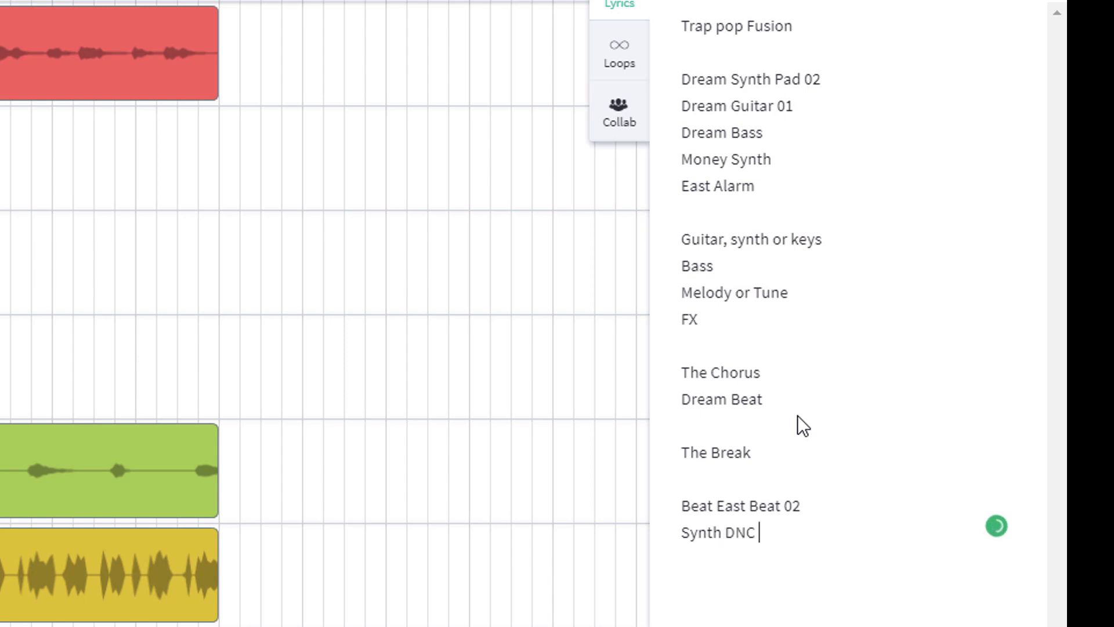
{"action": "type", "text": "Arp"}
{"action": "key", "text": "Return"}
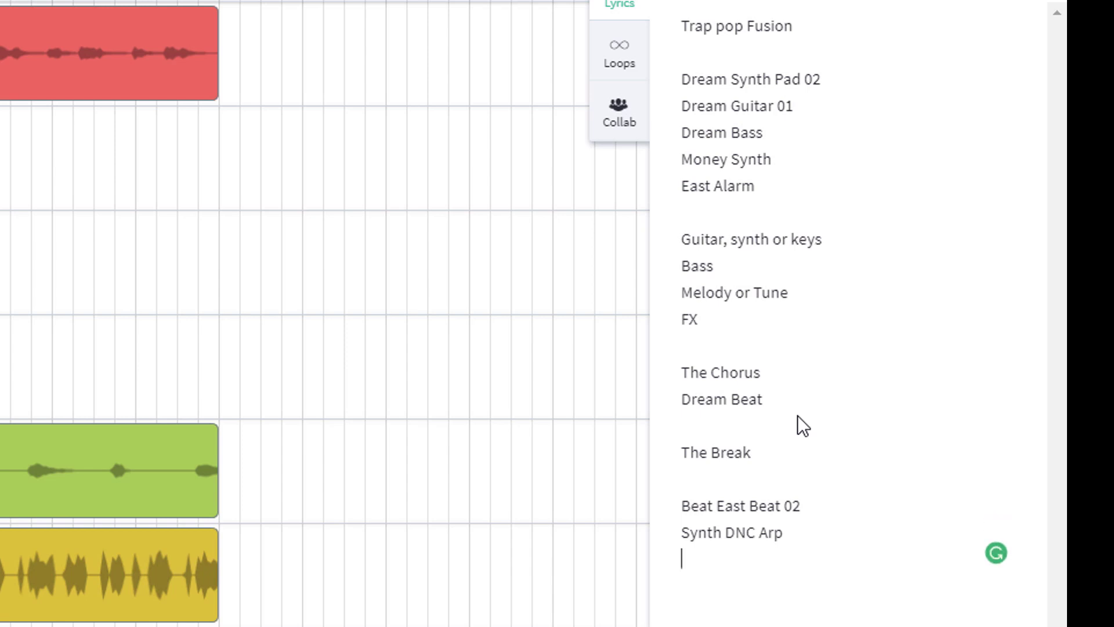
{"action": "type", "text": "Fx FX Vox"}
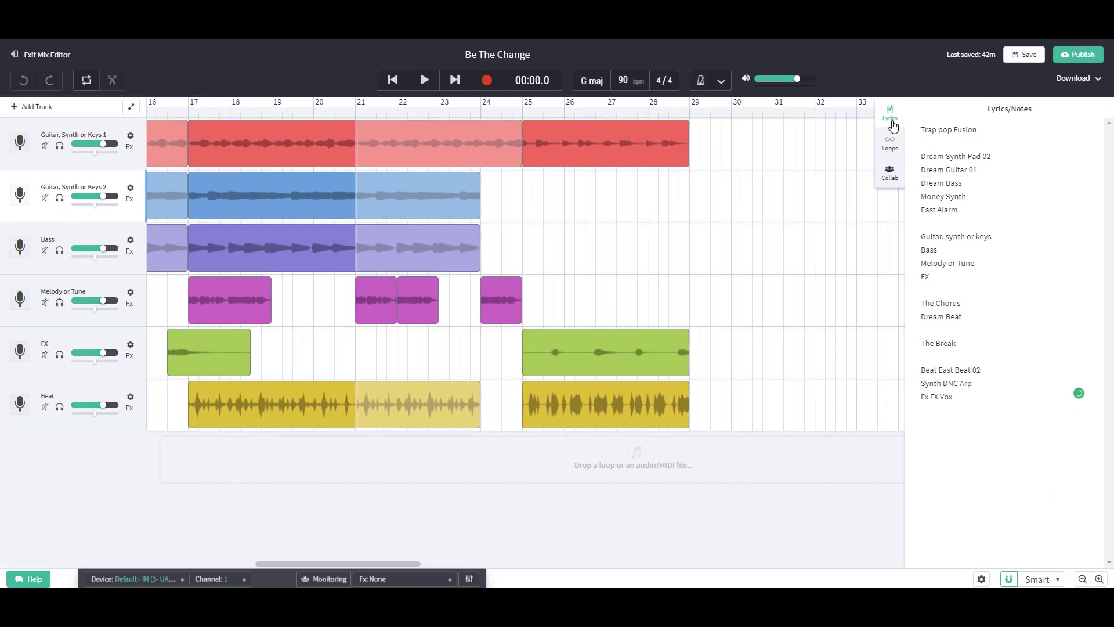
Hide the Lyrics/Notes panel and save Be The Change as a new revision
{"action": "left_click", "coordinate": [893, 124]}
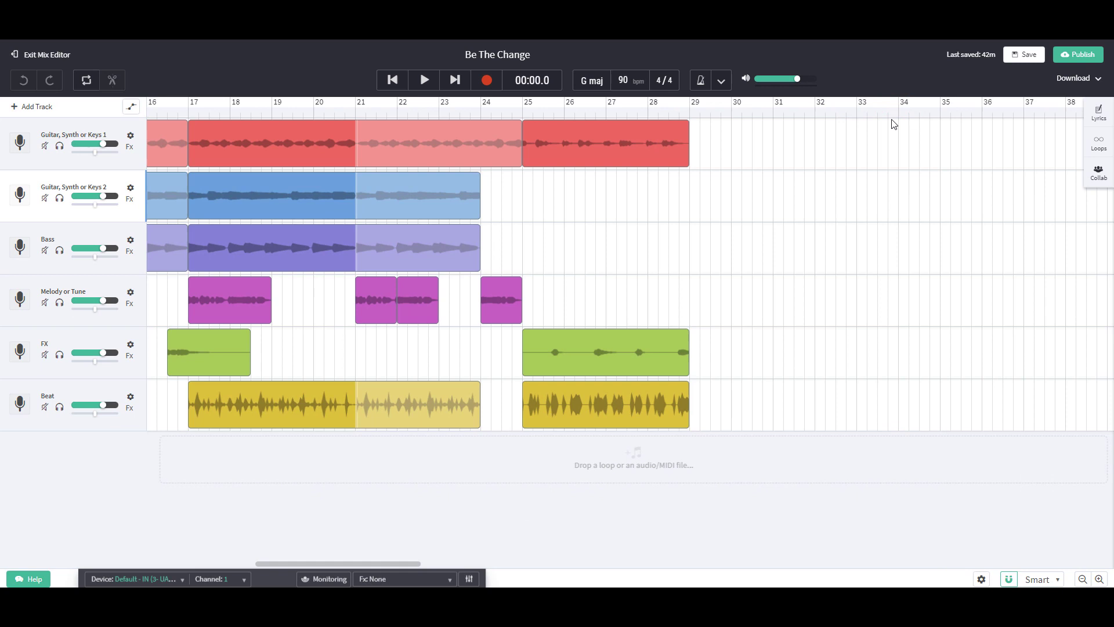
{"action": "left_click", "coordinate": [1026, 56]}
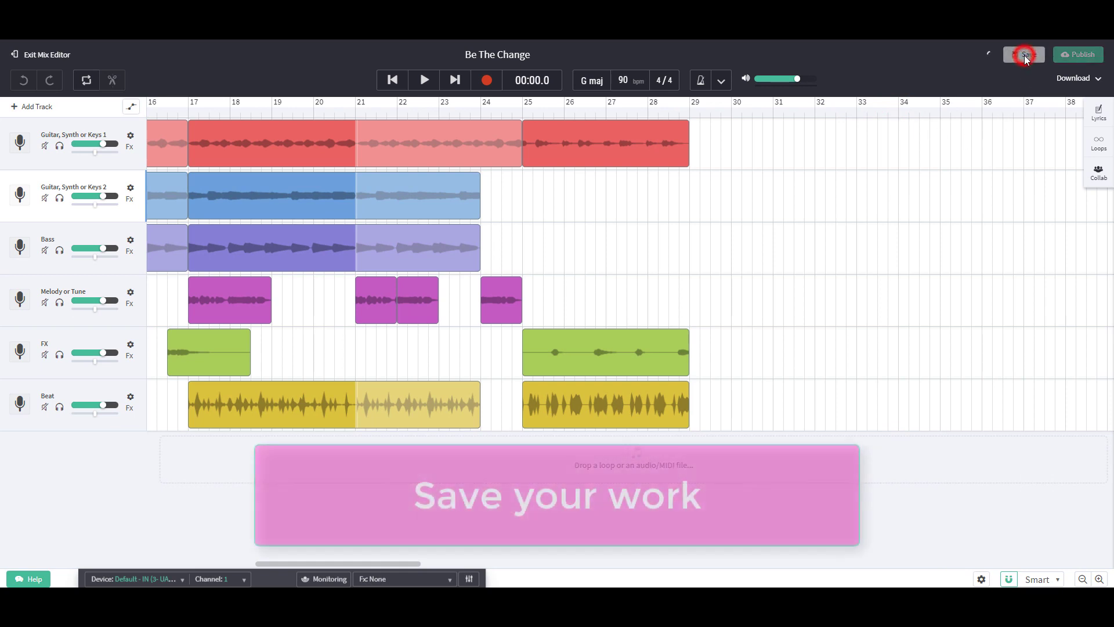